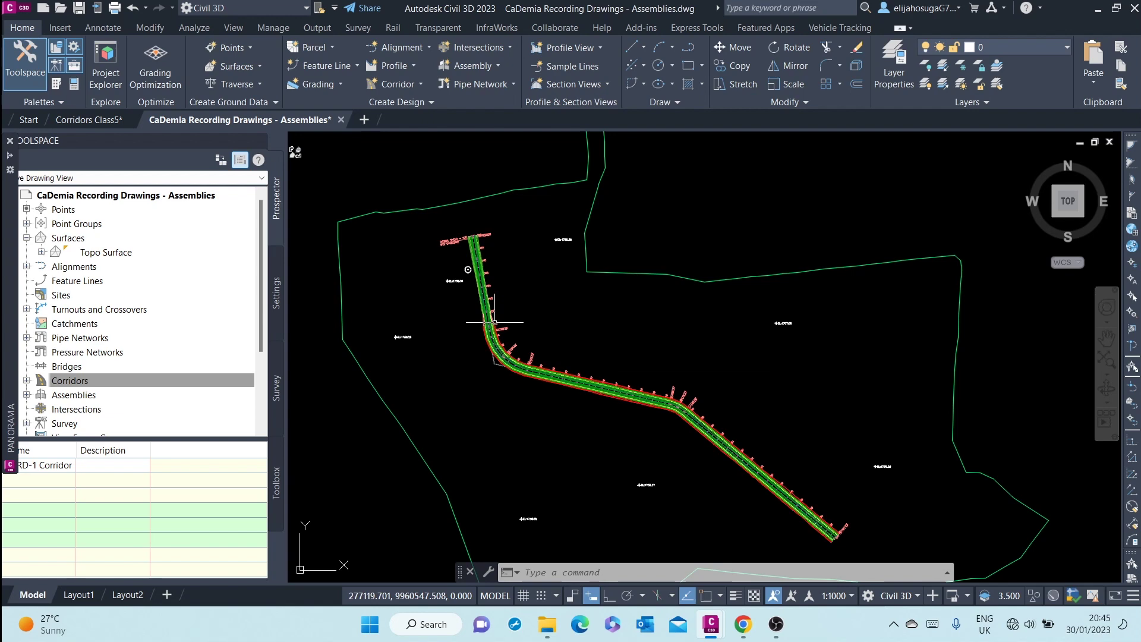
Step: Zoom and pan along the RD-1 corridor through stations 0+060 to 0+120
{"action": "scroll", "coordinate": [487, 297], "scroll_direction": "up", "scroll_amount": 6}
{"action": "scroll", "coordinate": [377, 319], "scroll_direction": "up", "scroll_amount": 5}
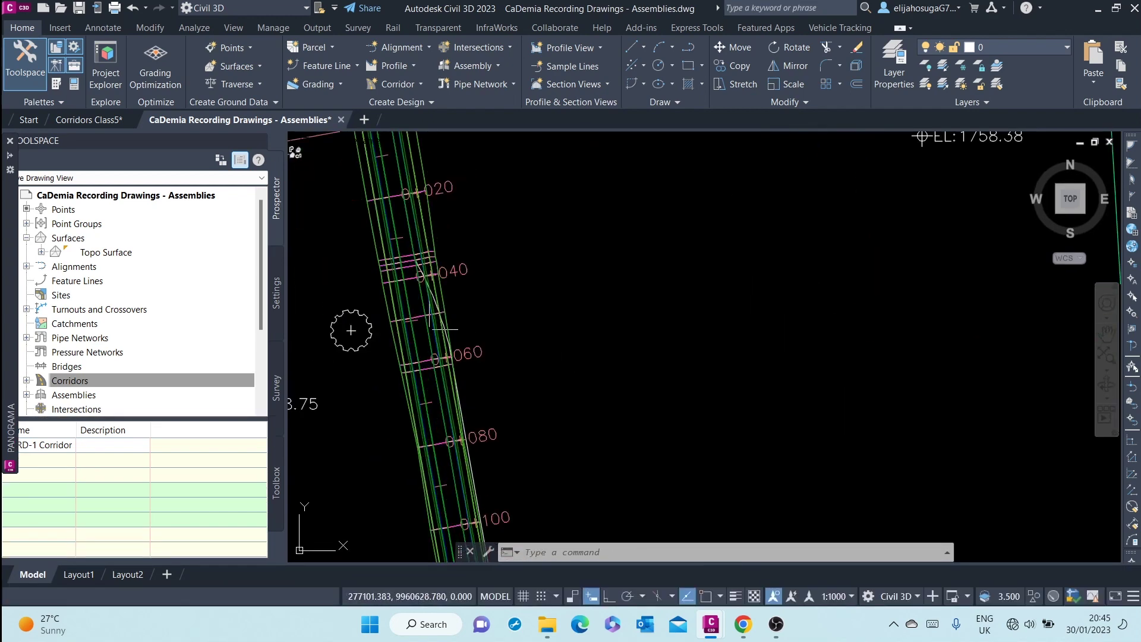
{"action": "scroll", "coordinate": [382, 293], "scroll_direction": "down", "scroll_amount": 5}
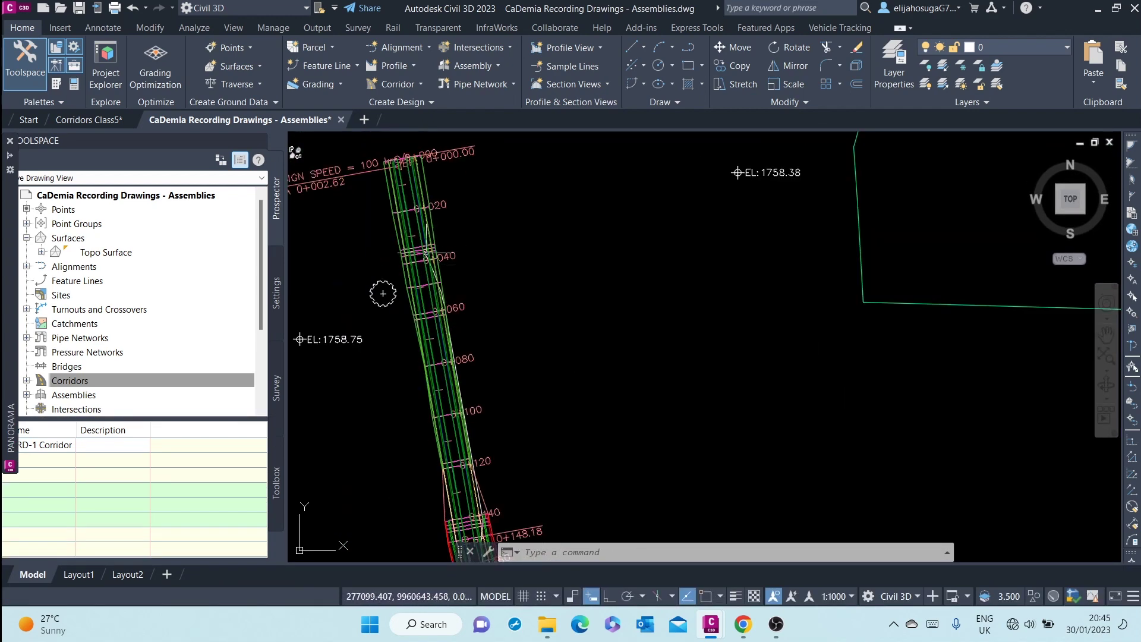
{"action": "scroll", "coordinate": [407, 377], "scroll_direction": "up", "scroll_amount": 5}
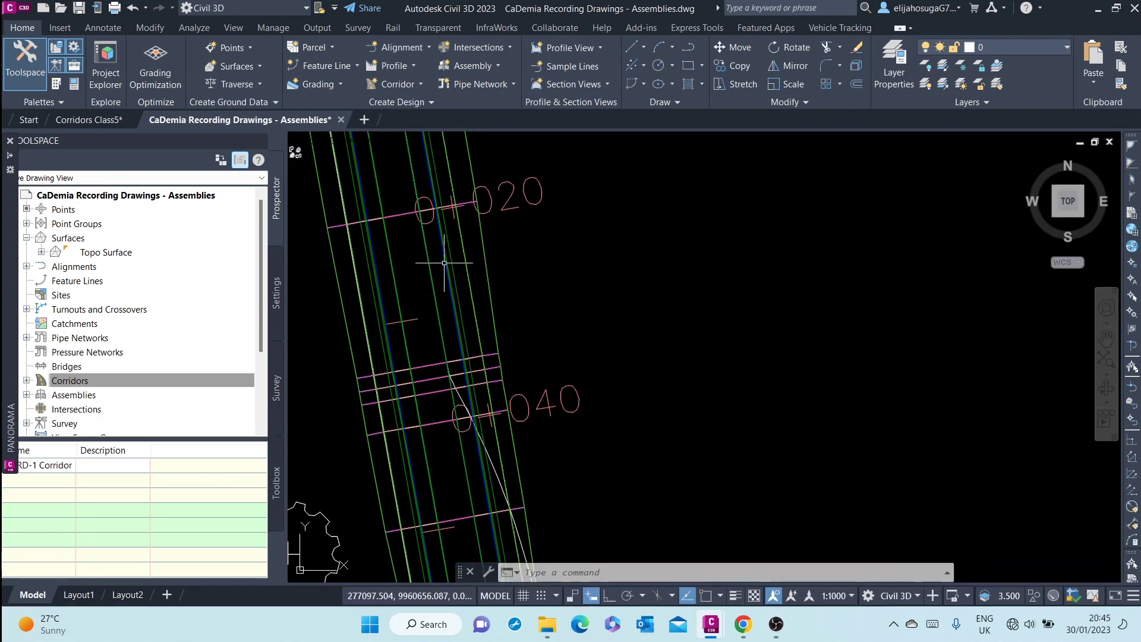
{"action": "middle_click_drag", "start_coordinate": [428, 350], "coordinate": [473, 179]}
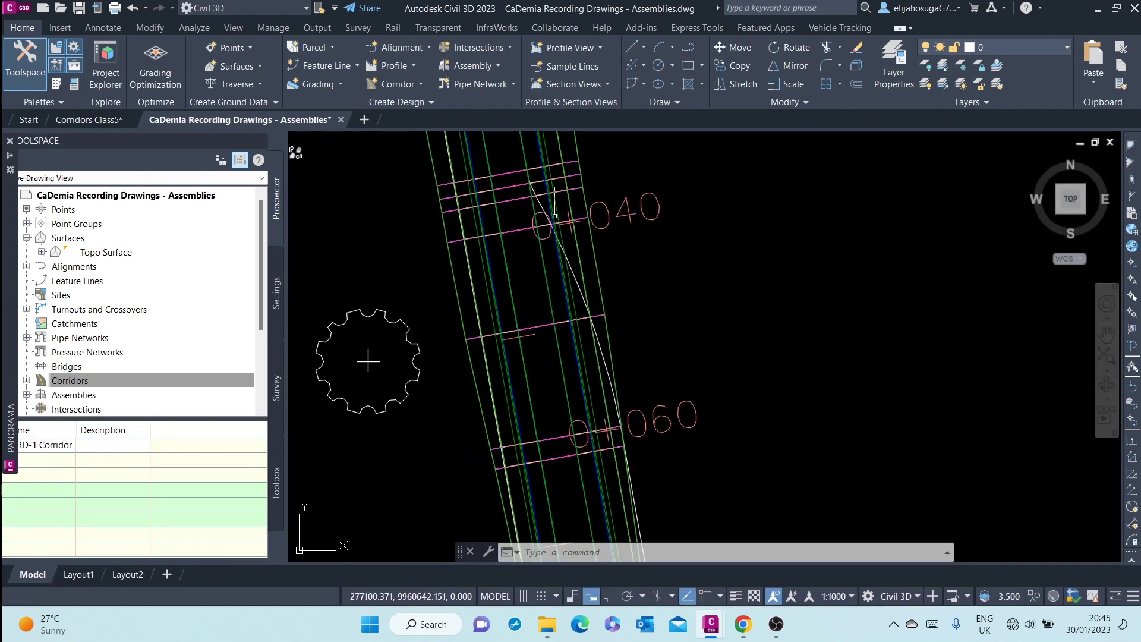
{"action": "scroll", "coordinate": [438, 311], "scroll_direction": "down", "scroll_amount": 2}
{"action": "mouse_move", "coordinate": [526, 243]}
{"action": "middle_mouse_down"}
{"action": "mouse_move", "coordinate": [545, 267]}
{"action": "mouse_move", "coordinate": [546, 304]}
{"action": "middle_mouse_up"}
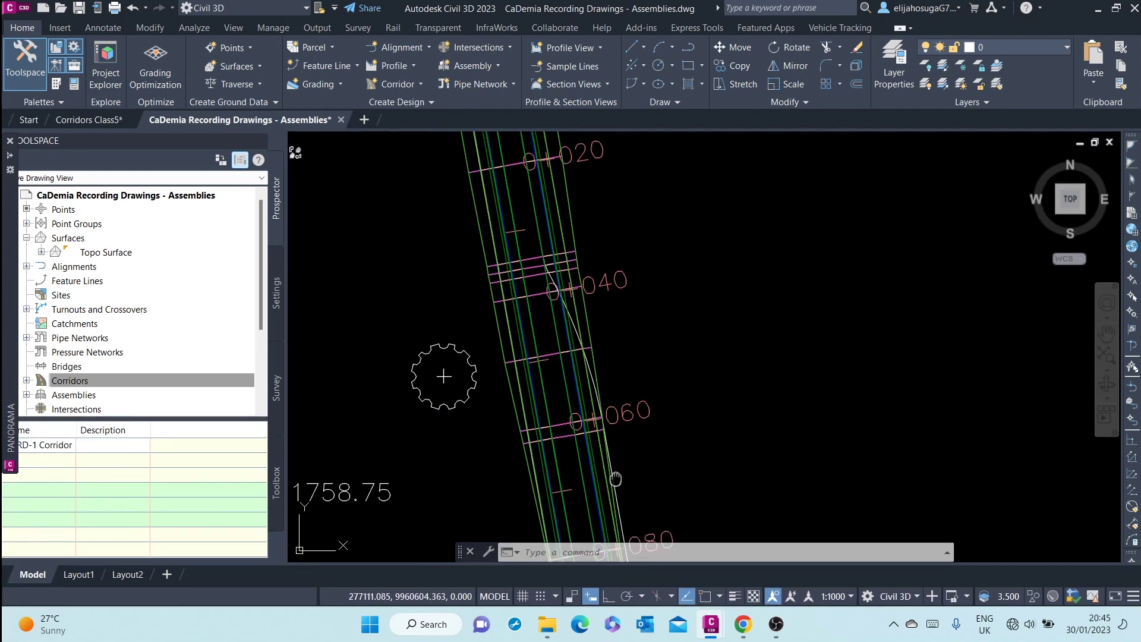
{"action": "middle_click_drag", "start_coordinate": [612, 476], "coordinate": [625, 150]}
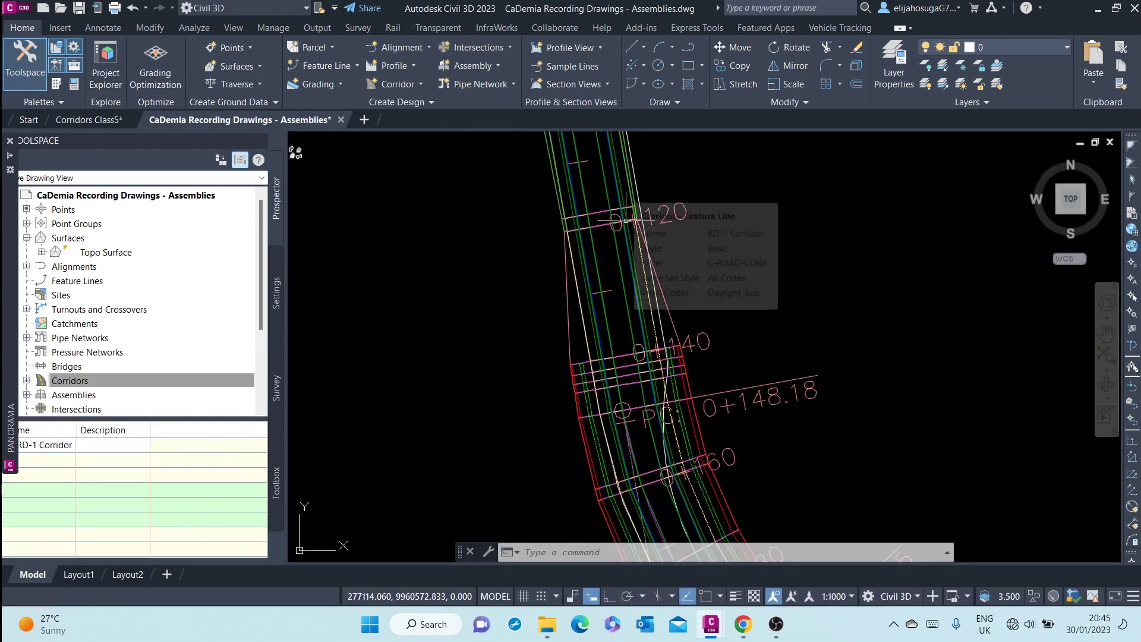
Step: Pan back to the corridor start with the DESIGN SPEED label and zoom around it
{"action": "middle_click_drag", "start_coordinate": [645, 284], "coordinate": [595, 534]}
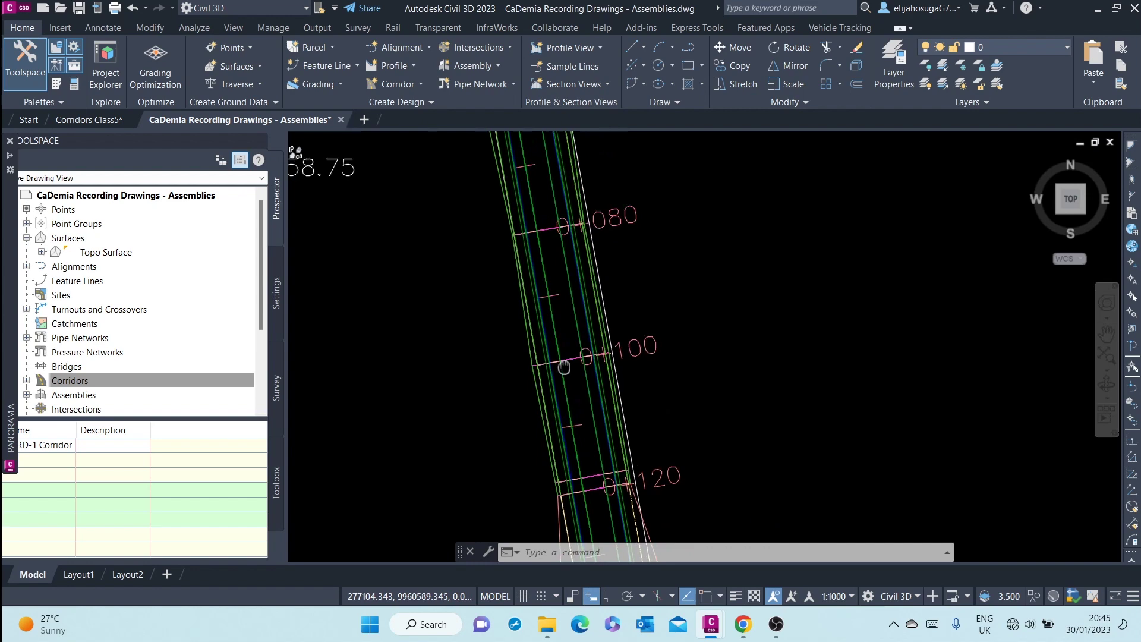
{"action": "scroll", "coordinate": [602, 442], "scroll_direction": "down", "scroll_amount": 2}
{"action": "middle_click_drag", "start_coordinate": [602, 244], "coordinate": [602, 378]}
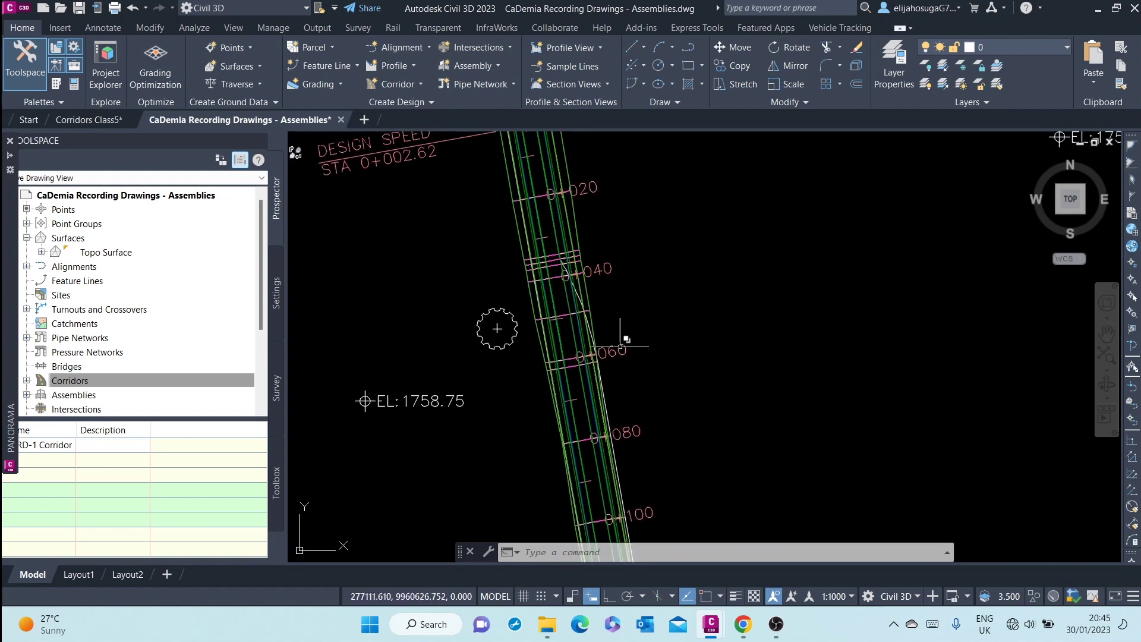
{"action": "scroll", "coordinate": [624, 461], "scroll_direction": "down", "scroll_amount": 3}
{"action": "middle_click_drag", "start_coordinate": [624, 461], "coordinate": [529, 133]}
{"action": "scroll", "coordinate": [522, 297], "scroll_direction": "up", "scroll_amount": 4}
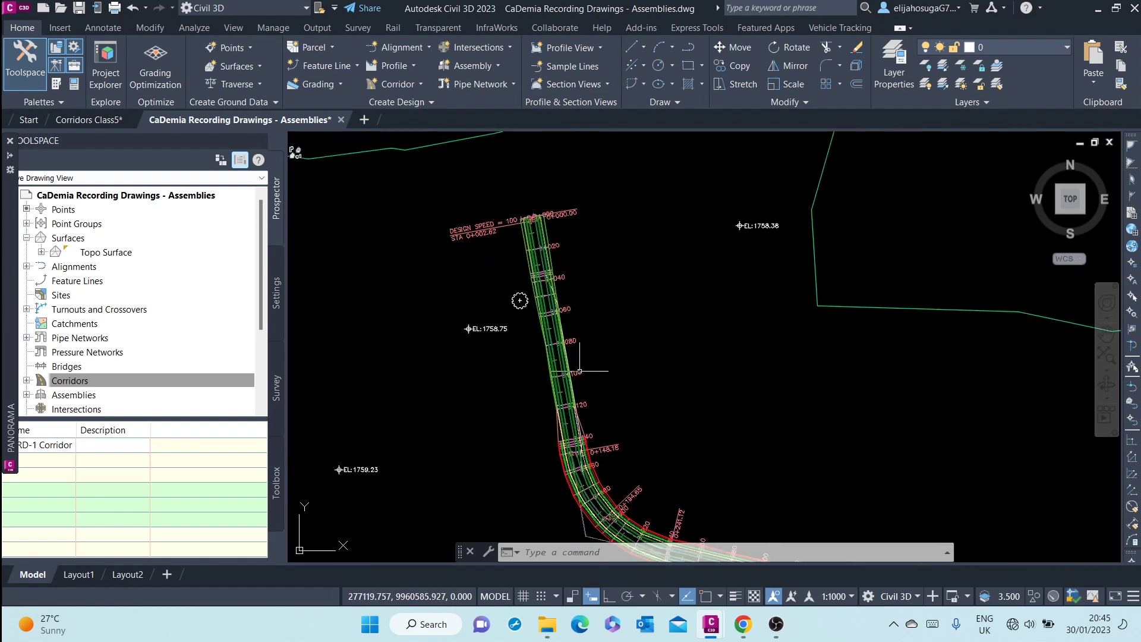
{"action": "scroll", "coordinate": [542, 293], "scroll_direction": "up", "scroll_amount": 2}
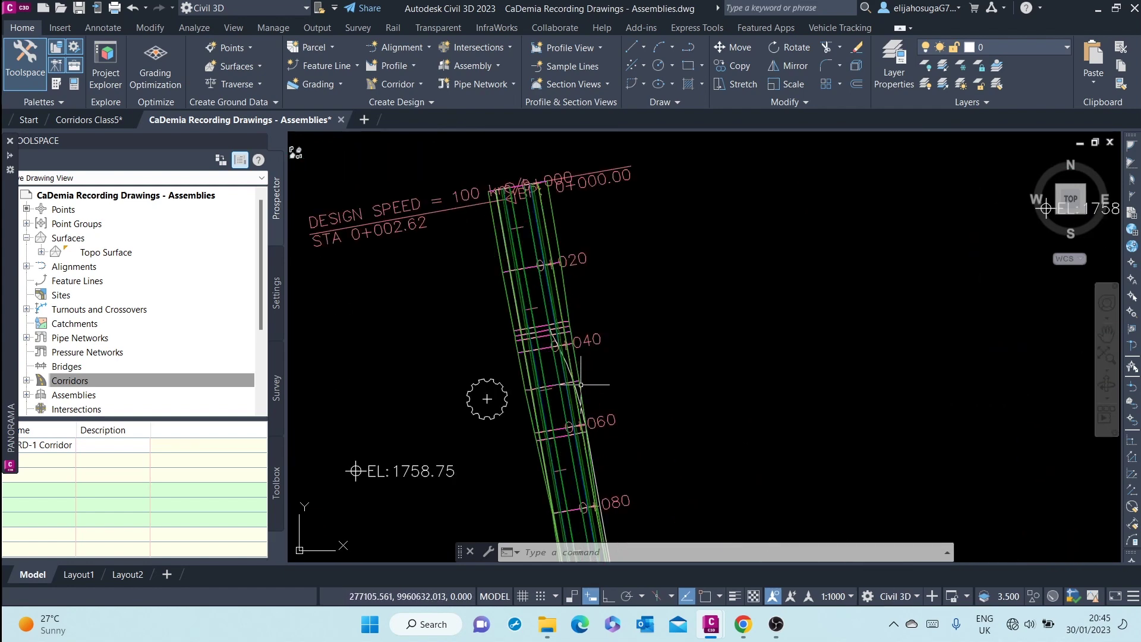
{"action": "scroll", "coordinate": [552, 350], "scroll_direction": "down", "scroll_amount": 2}
{"action": "scroll", "coordinate": [559, 309], "scroll_direction": "up", "scroll_amount": 5}
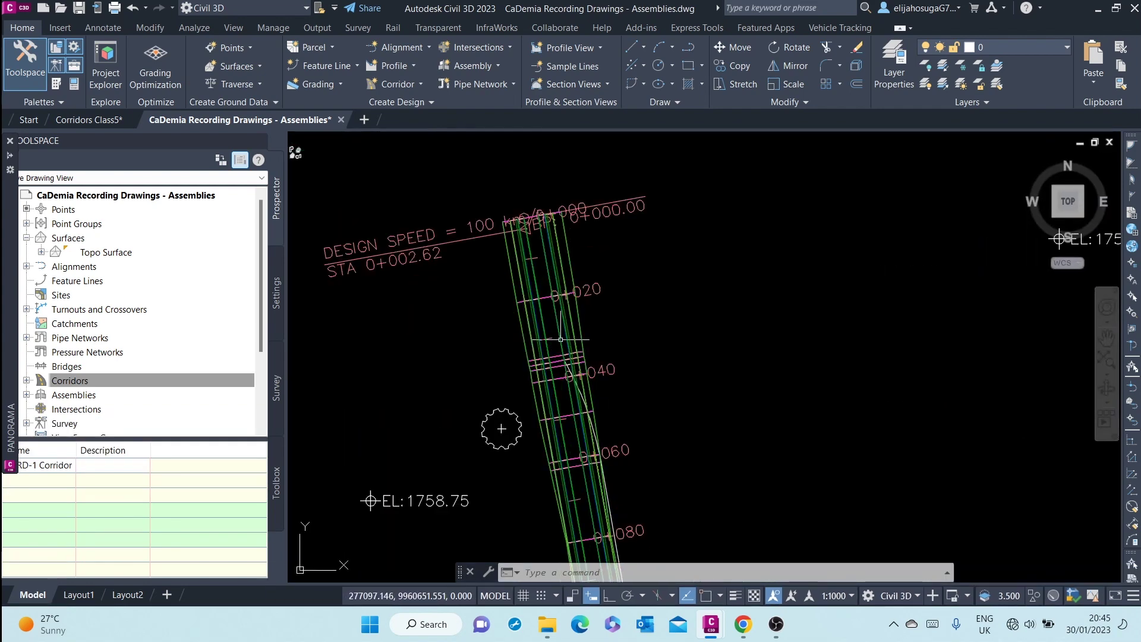
{"action": "scroll", "coordinate": [562, 276], "scroll_direction": "down", "scroll_amount": 5}
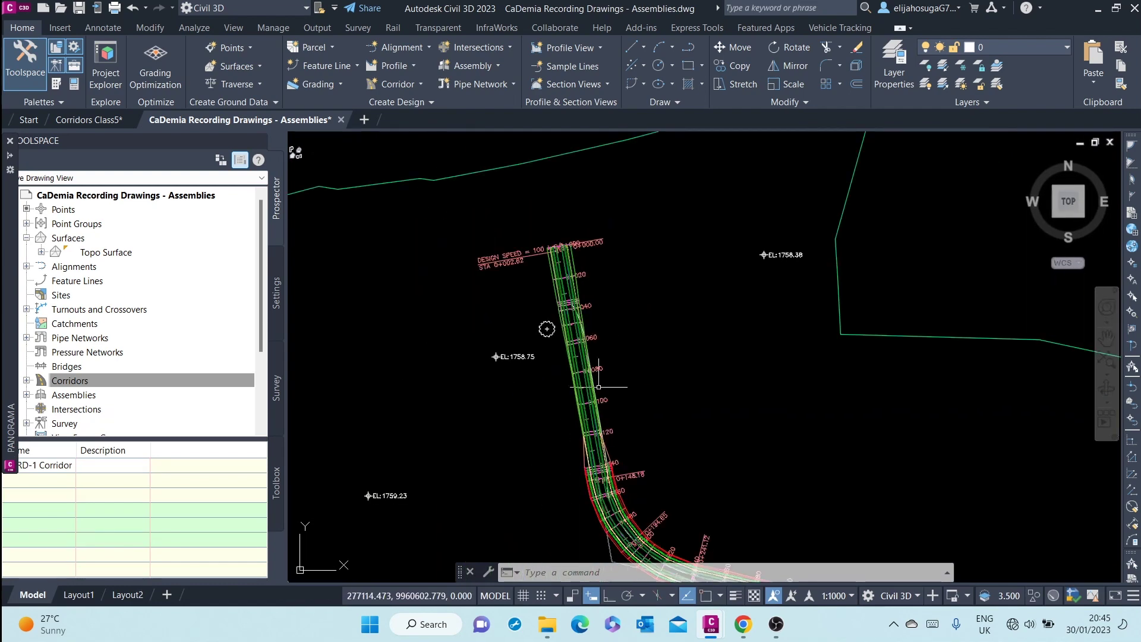
{"action": "scroll", "coordinate": [588, 456], "scroll_direction": "up", "scroll_amount": 2}
{"action": "scroll", "coordinate": [589, 457], "scroll_direction": "up", "scroll_amount": 4}
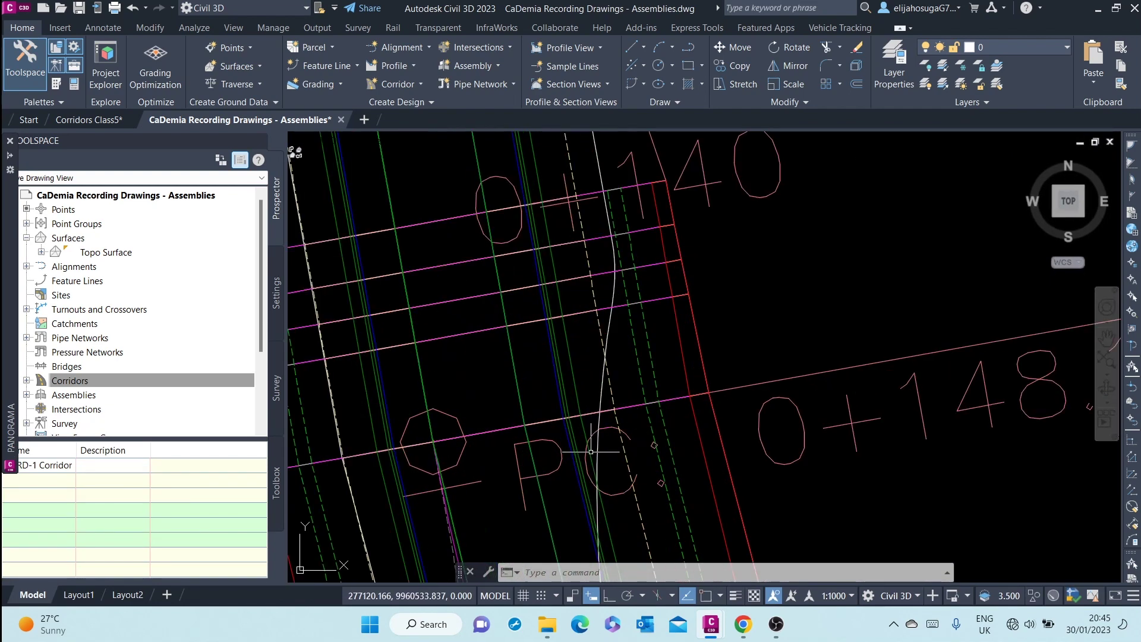
Step: Select the left offset alignment along the corridor, then cancel the selection
{"action": "left_click", "coordinate": [600, 390]}
{"action": "scroll", "coordinate": [600, 390], "scroll_direction": "down", "scroll_amount": 4}
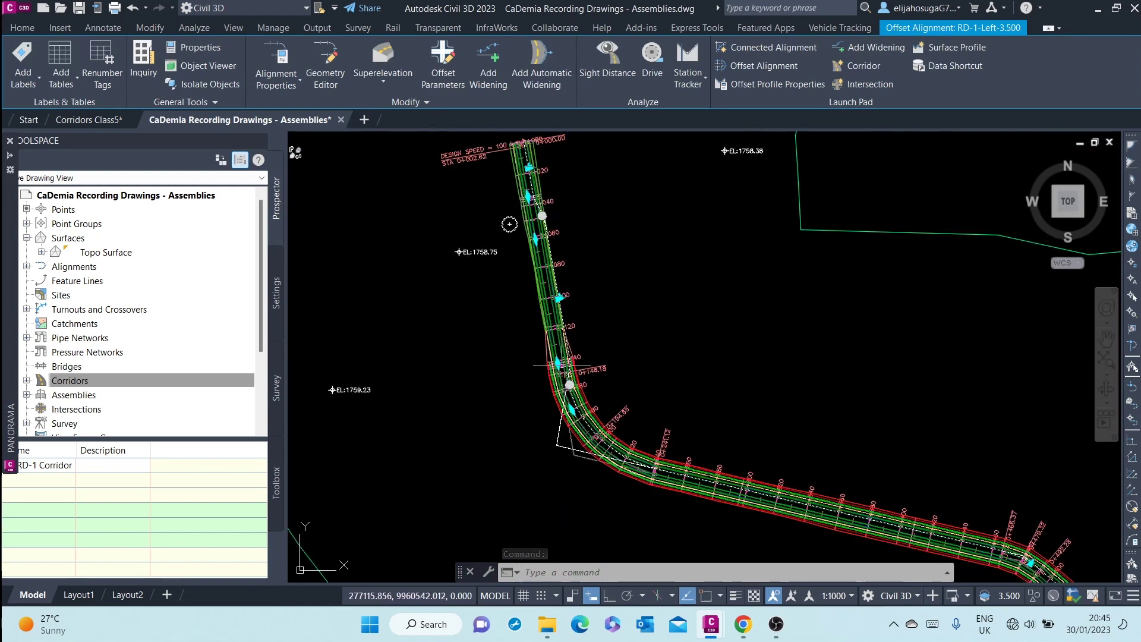
{"action": "key", "text": "Escape"}
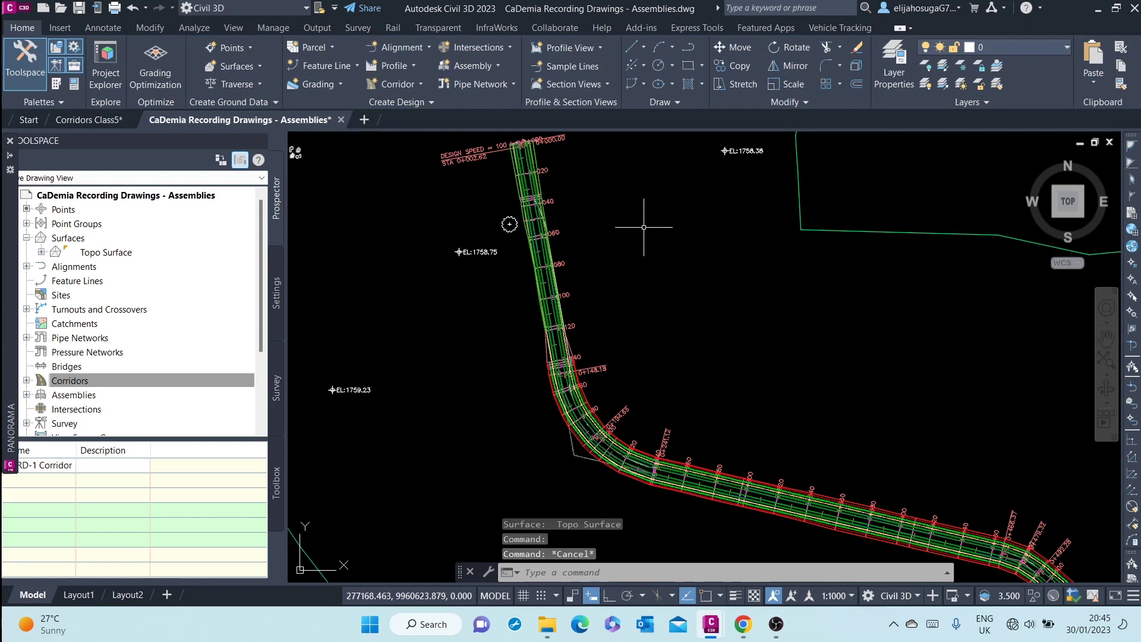
{"action": "scroll", "coordinate": [645, 231], "scroll_direction": "up", "scroll_amount": 4}
{"action": "scroll", "coordinate": [515, 270], "scroll_direction": "down", "scroll_amount": 2}
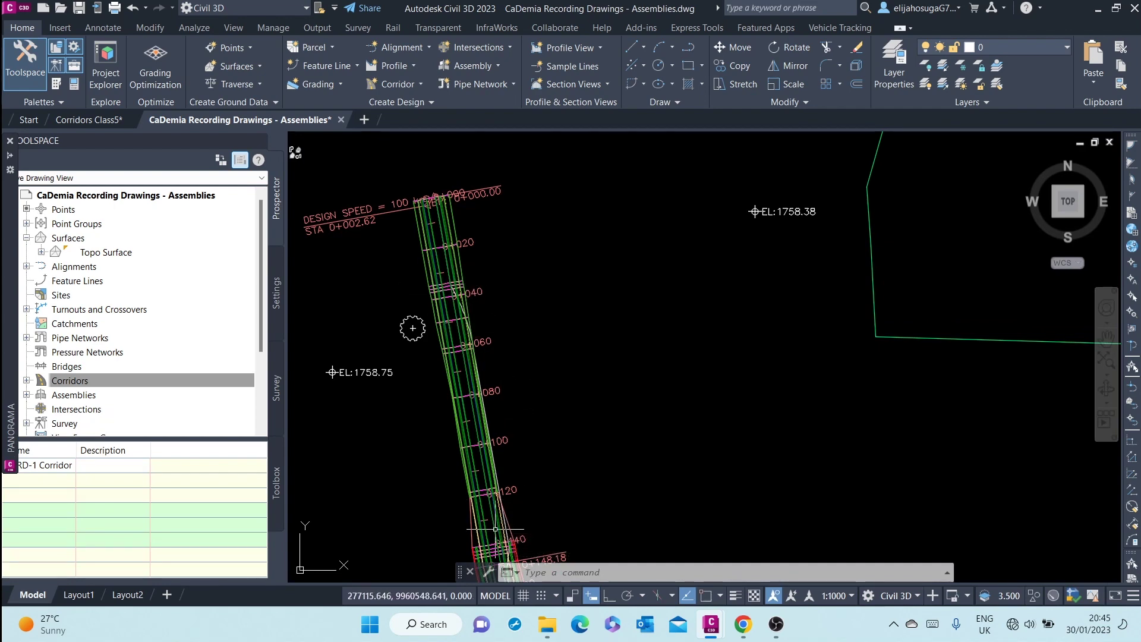
Step: Zoom and pan to frame the corridor start, stations 0+000 to 0+100
{"action": "scroll", "coordinate": [454, 284], "scroll_direction": "up", "scroll_amount": 5}
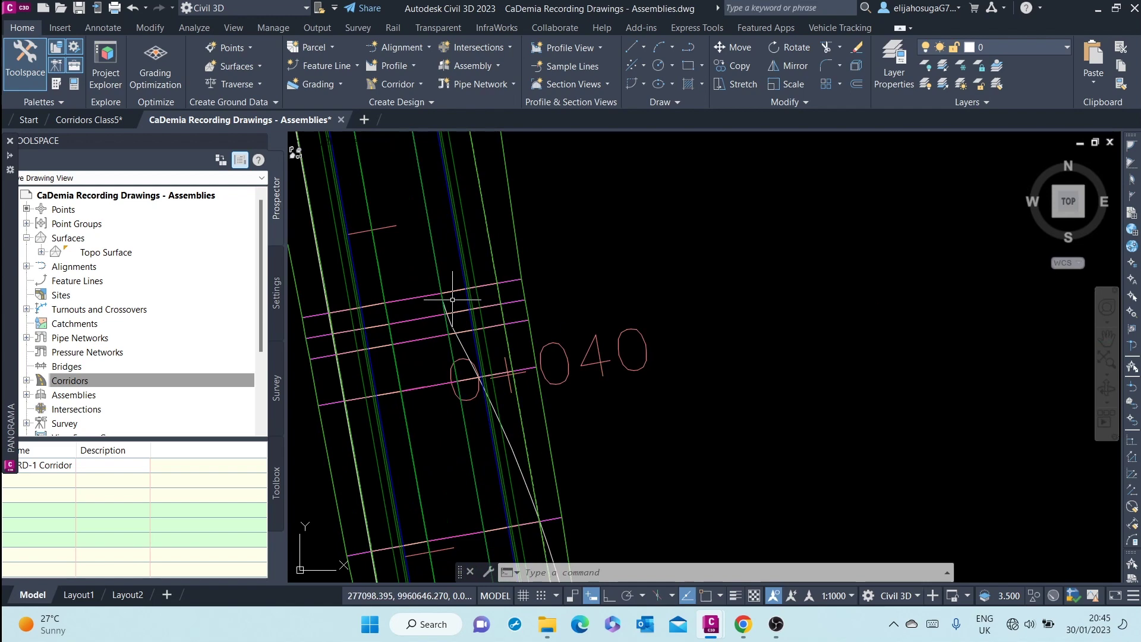
{"action": "scroll", "coordinate": [449, 366], "scroll_direction": "down", "scroll_amount": 2}
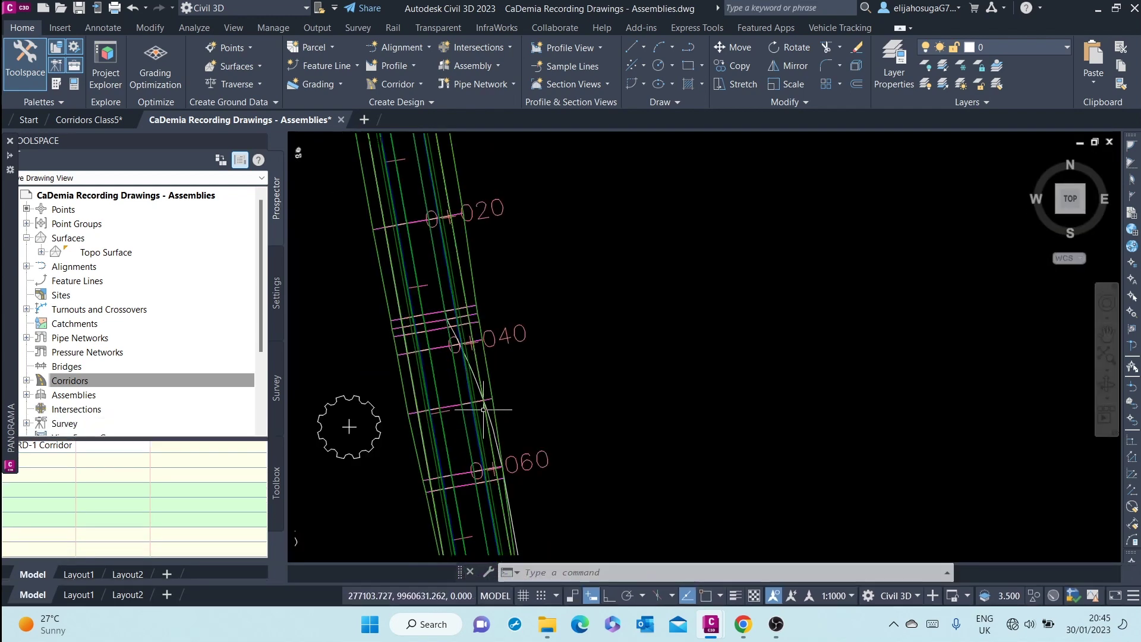
{"action": "scroll", "coordinate": [451, 341], "scroll_direction": "down", "scroll_amount": 8}
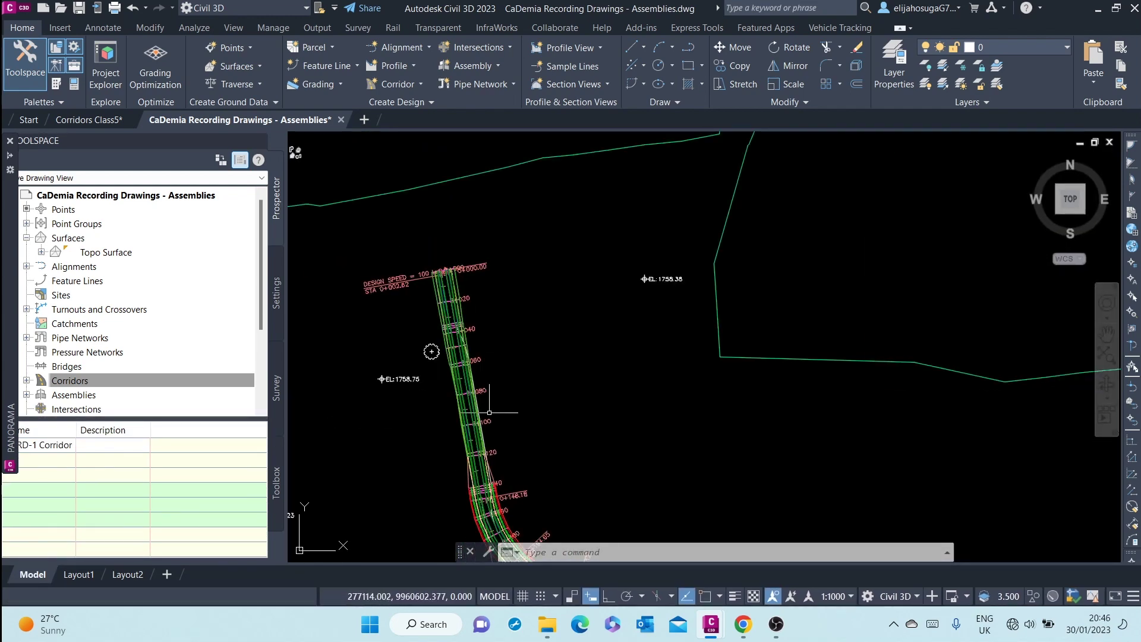
{"action": "scroll", "coordinate": [480, 354], "scroll_direction": "up", "scroll_amount": 5}
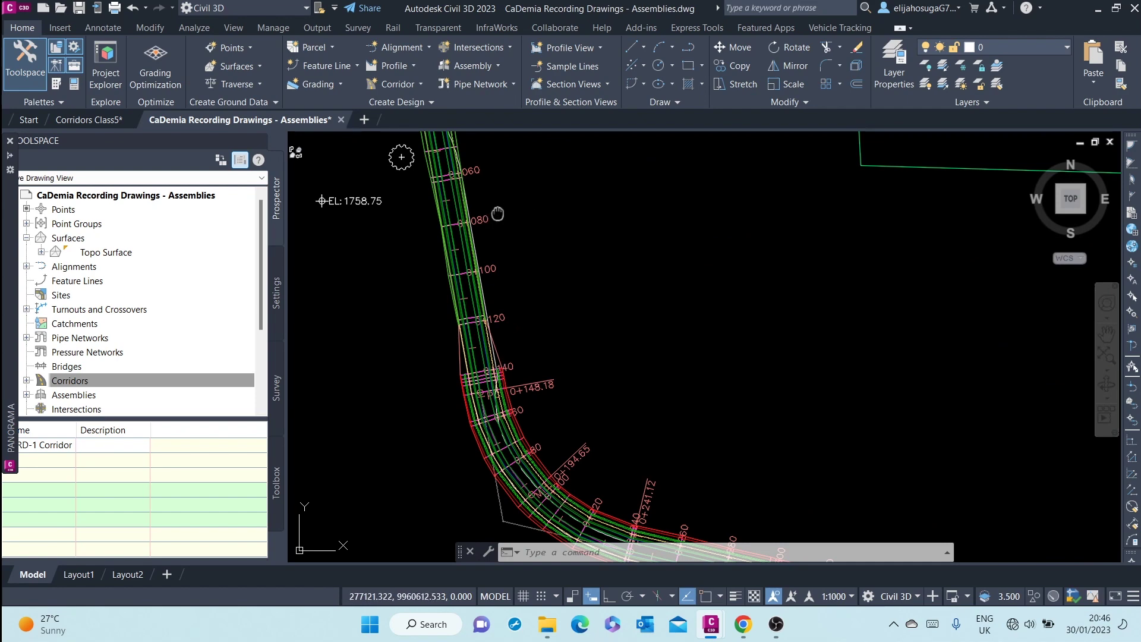
{"action": "middle_click_drag", "start_coordinate": [502, 198], "coordinate": [513, 433]}
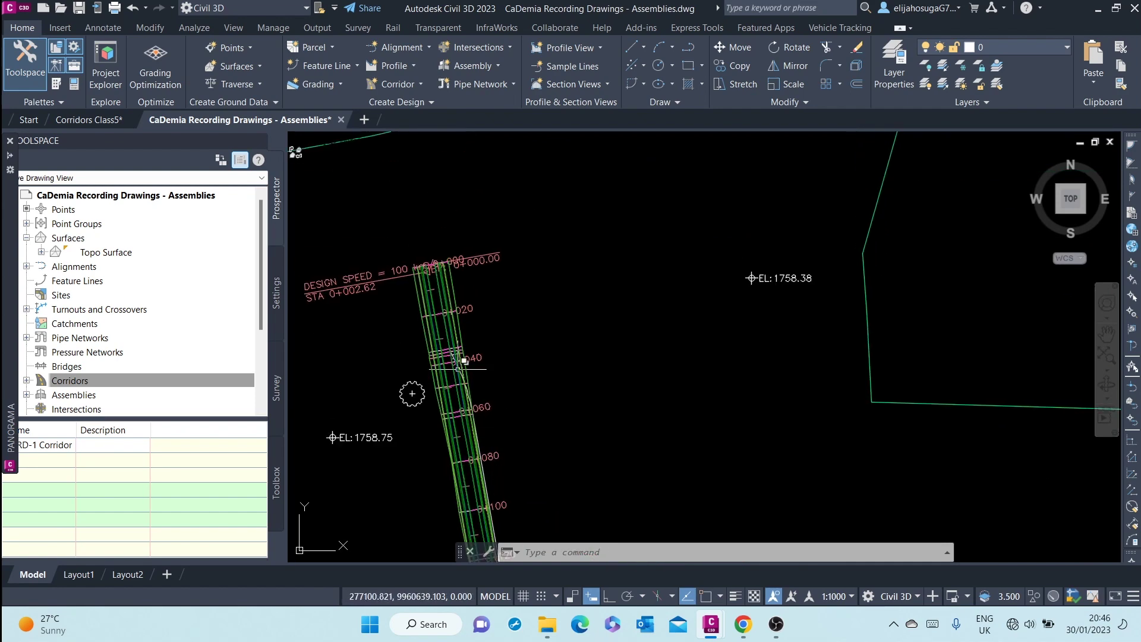
{"action": "middle_click_drag", "start_coordinate": [508, 493], "coordinate": [519, 297]}
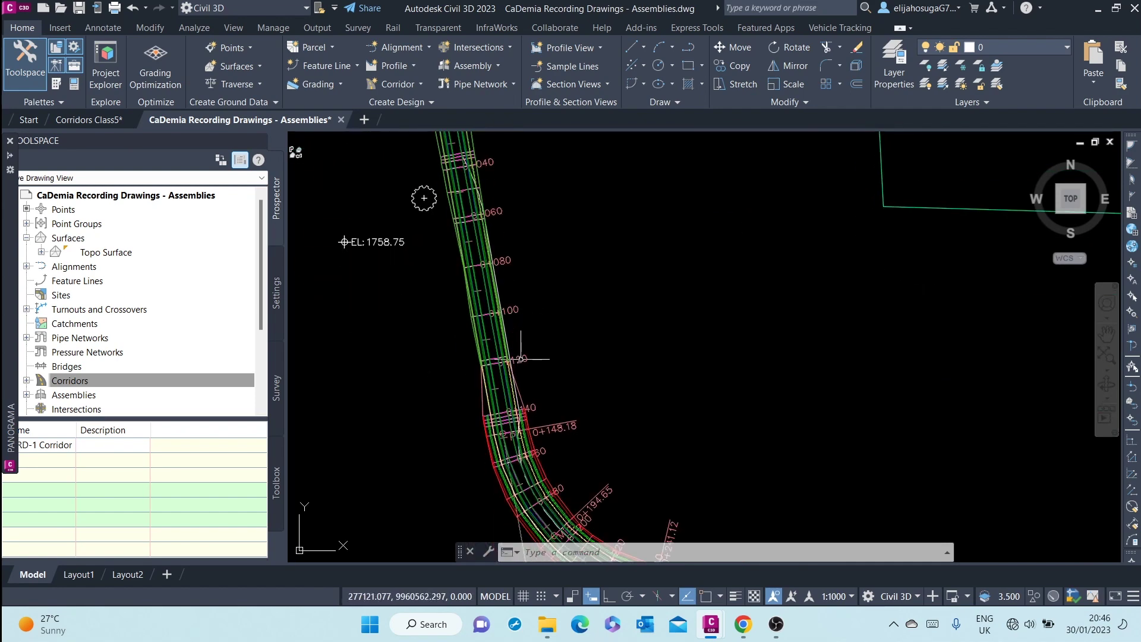
{"action": "middle_click_drag", "start_coordinate": [458, 219], "coordinate": [482, 325]}
{"action": "scroll", "coordinate": [481, 325], "scroll_direction": "up", "scroll_amount": 2}
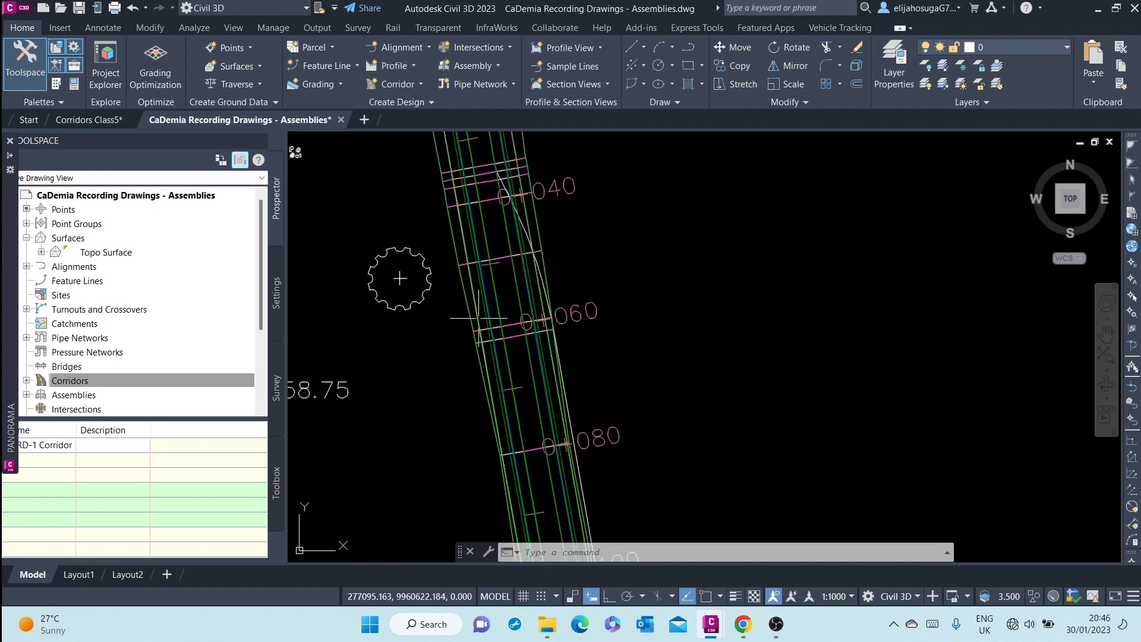
Step: Pick RD-1 Corridor from the overlapping objects and open its Corridor Properties on Parameters
{"action": "left_click", "coordinate": [475, 299]}
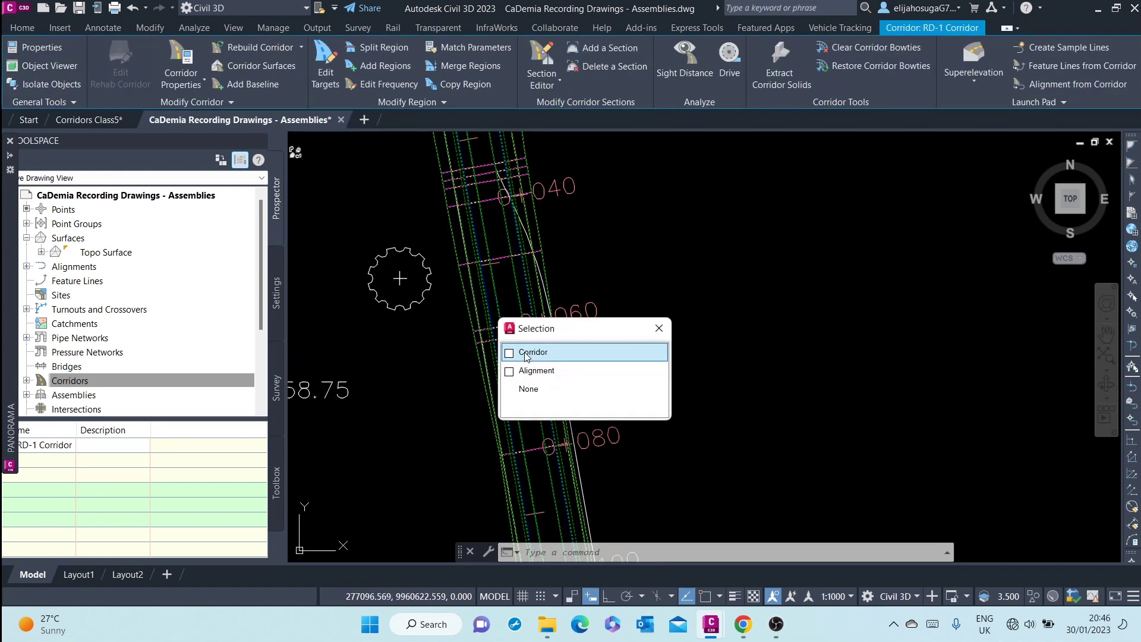
{"action": "left_click", "coordinate": [545, 351]}
{"action": "right_click", "coordinate": [545, 351]}
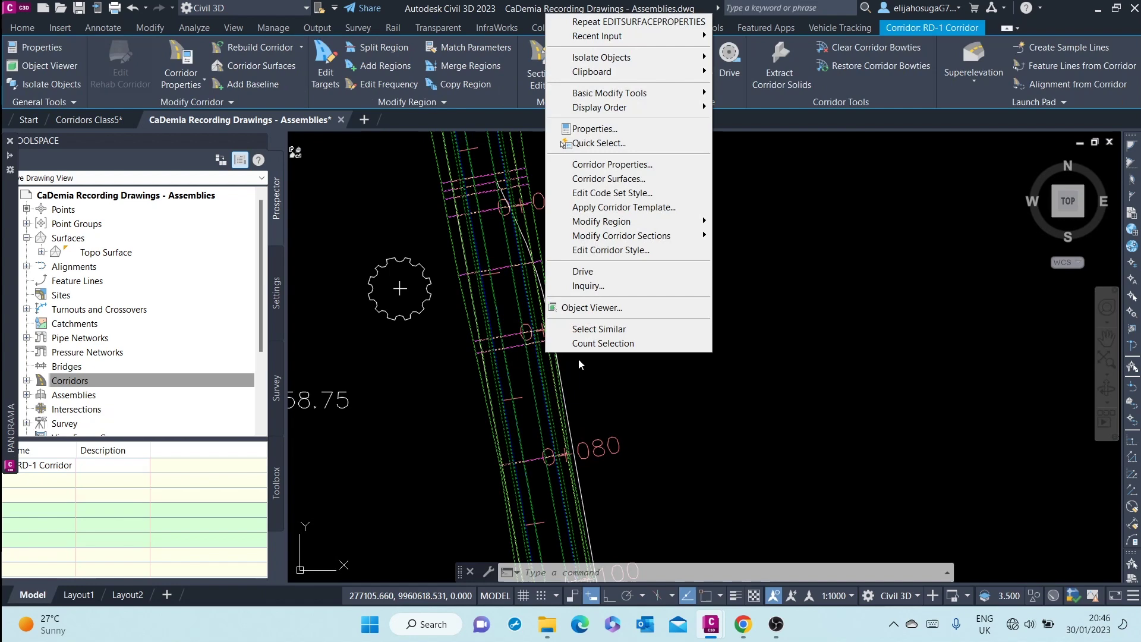
{"action": "left_click", "coordinate": [626, 165]}
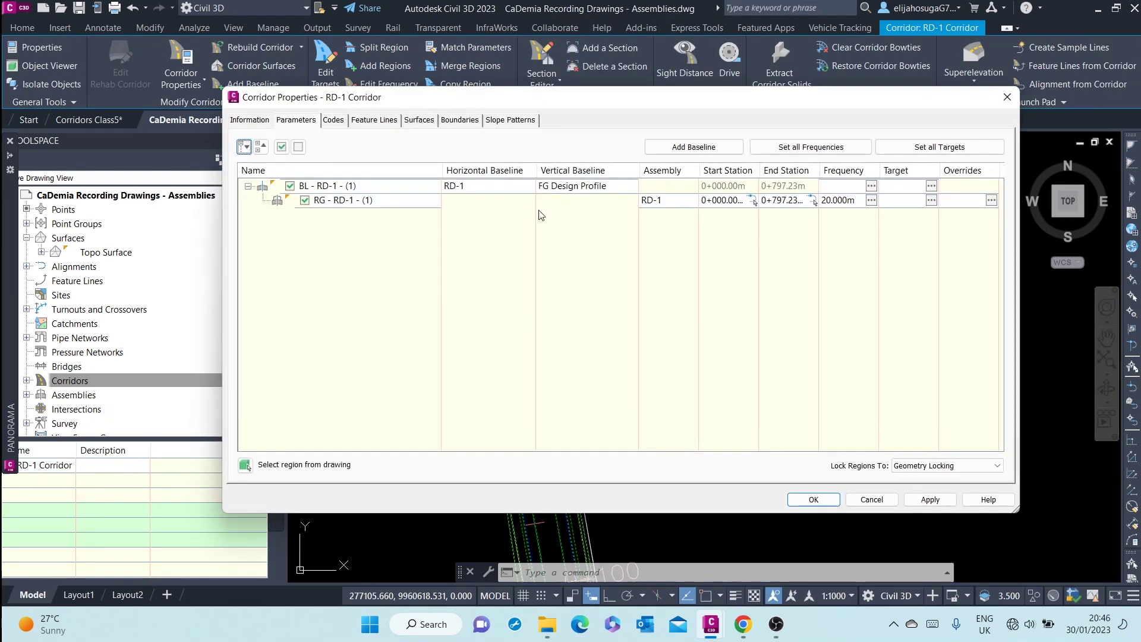
{"action": "left_click_drag", "start_coordinate": [579, 99], "coordinate": [550, 123]}
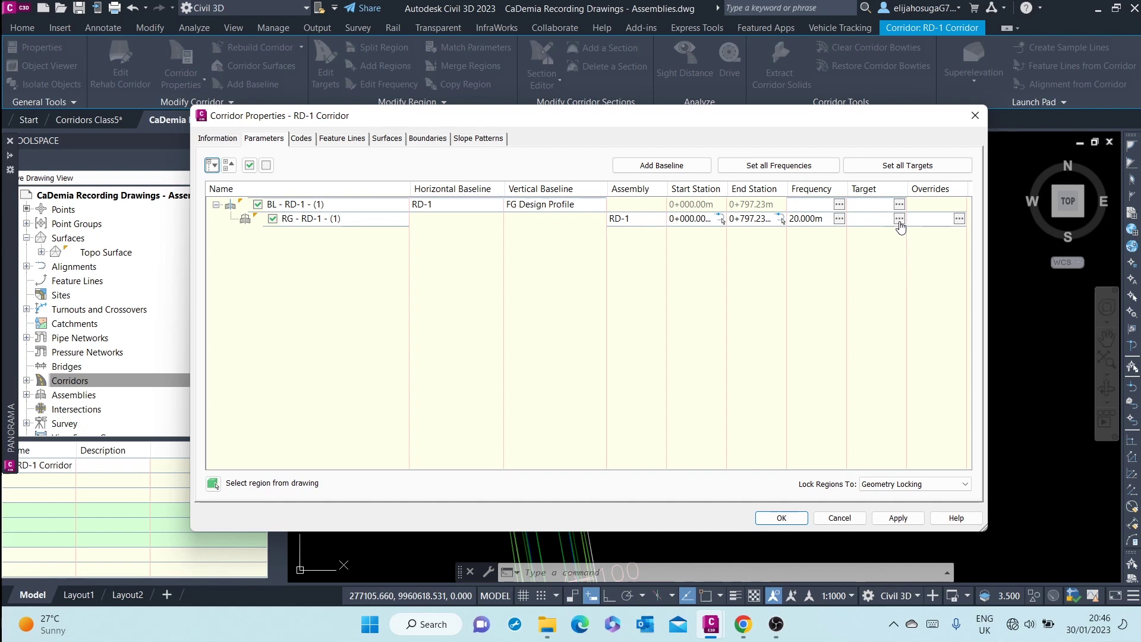
Step: Open Target Mapping for region RG - RD-1 - (1) and move the window aside
{"action": "left_click", "coordinate": [899, 218]}
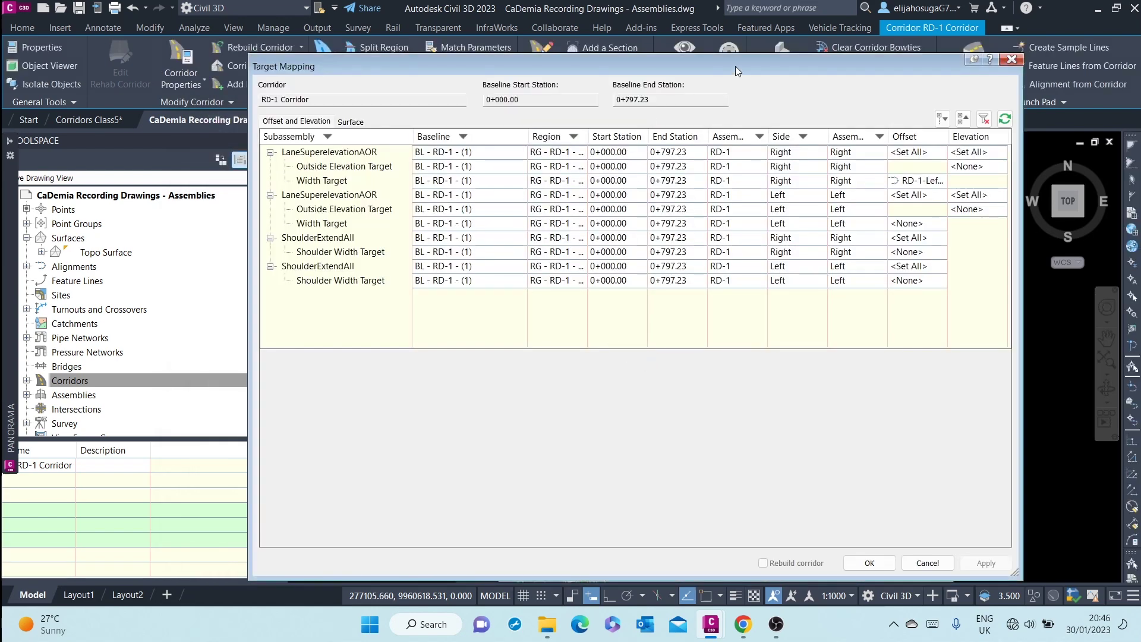
{"action": "left_click_drag", "start_coordinate": [735, 66], "coordinate": [651, 79]}
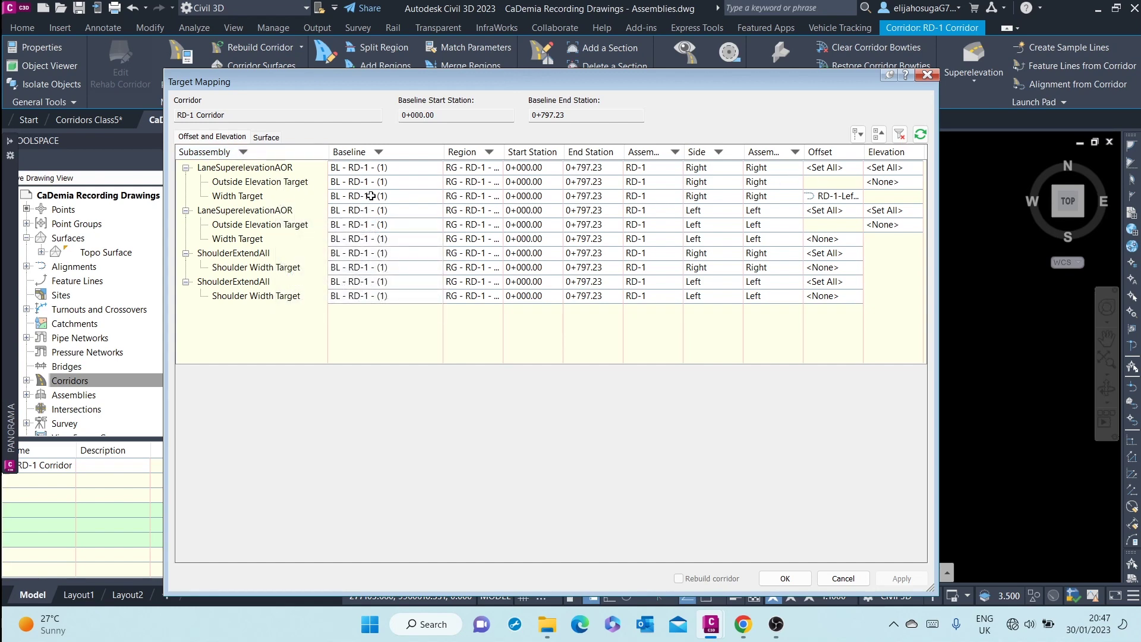
Step: Move the RD-1-Left-3.500 Width Target from the right lane to the left lane, then rebuild the corridor
{"action": "left_click", "coordinate": [842, 196]}
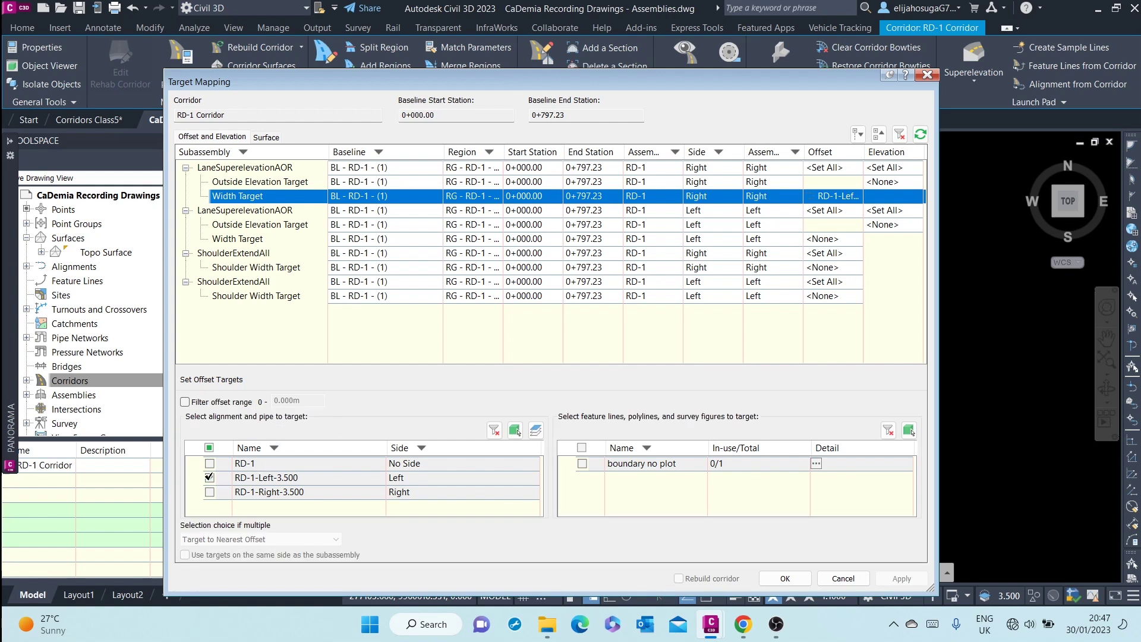
{"action": "left_click", "coordinate": [209, 477]}
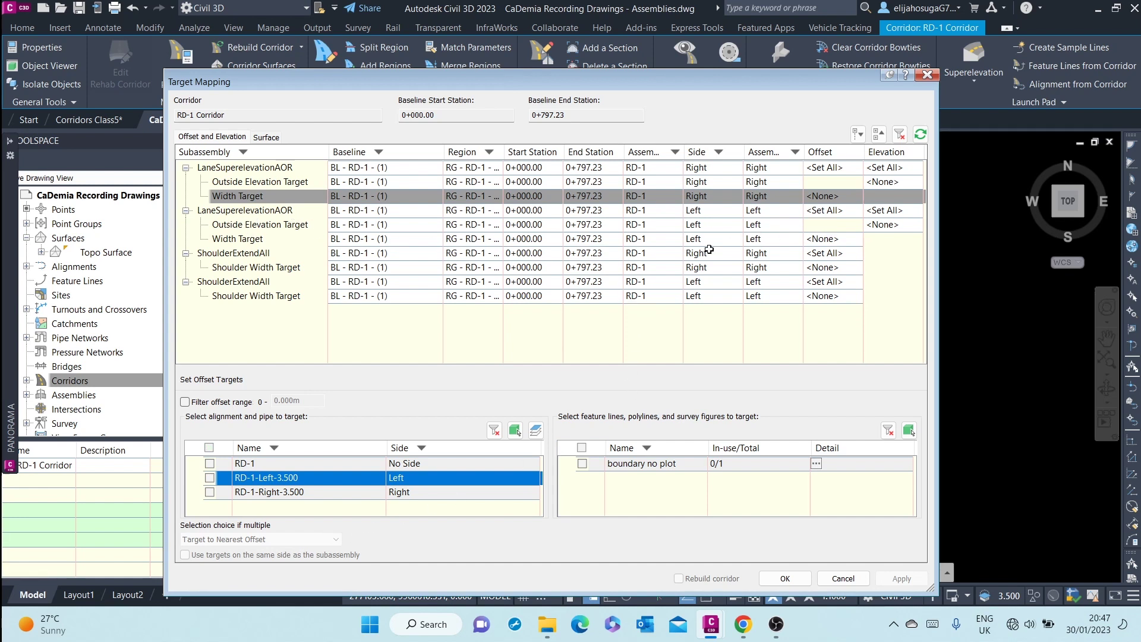
{"action": "left_click", "coordinate": [839, 240]}
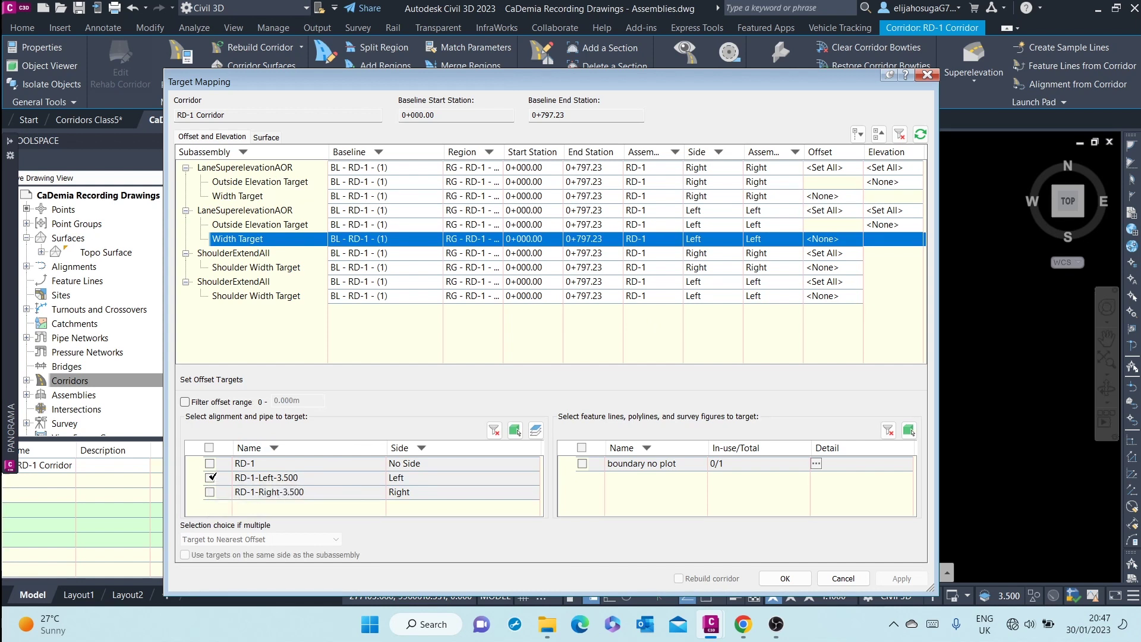
{"action": "left_click", "coordinate": [210, 478]}
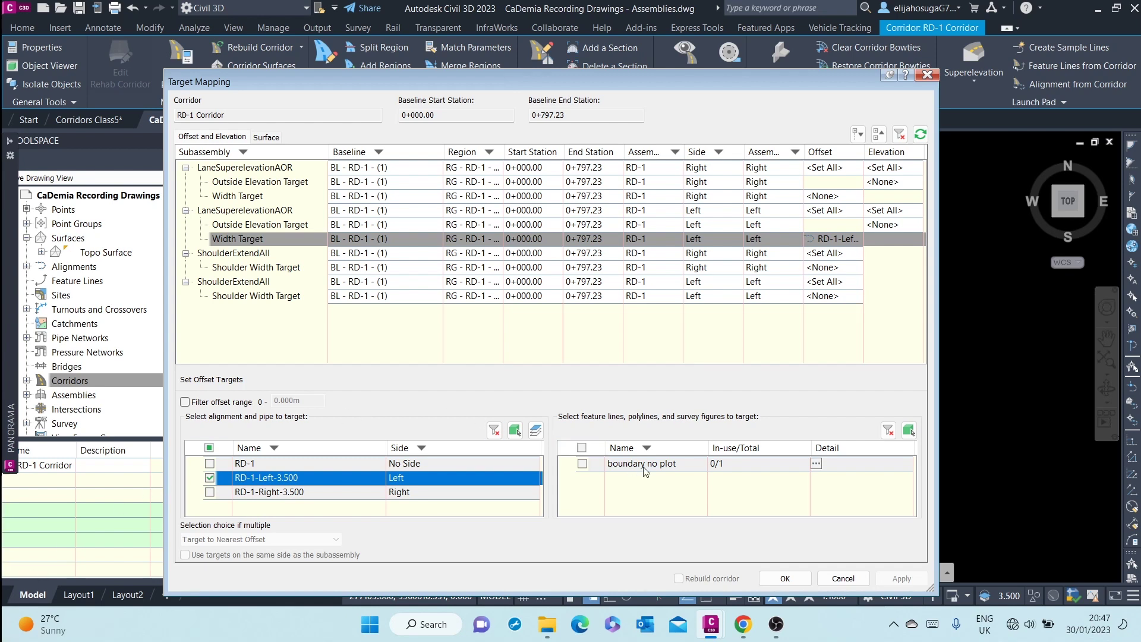
{"action": "left_click", "coordinate": [785, 577]}
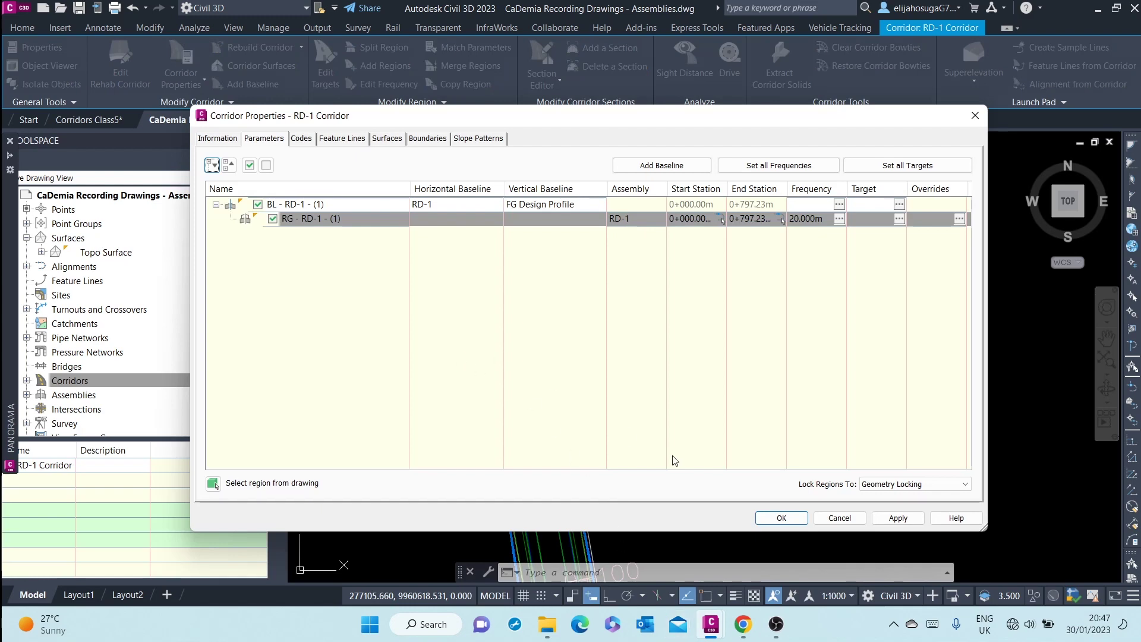
{"action": "left_click", "coordinate": [778, 517]}
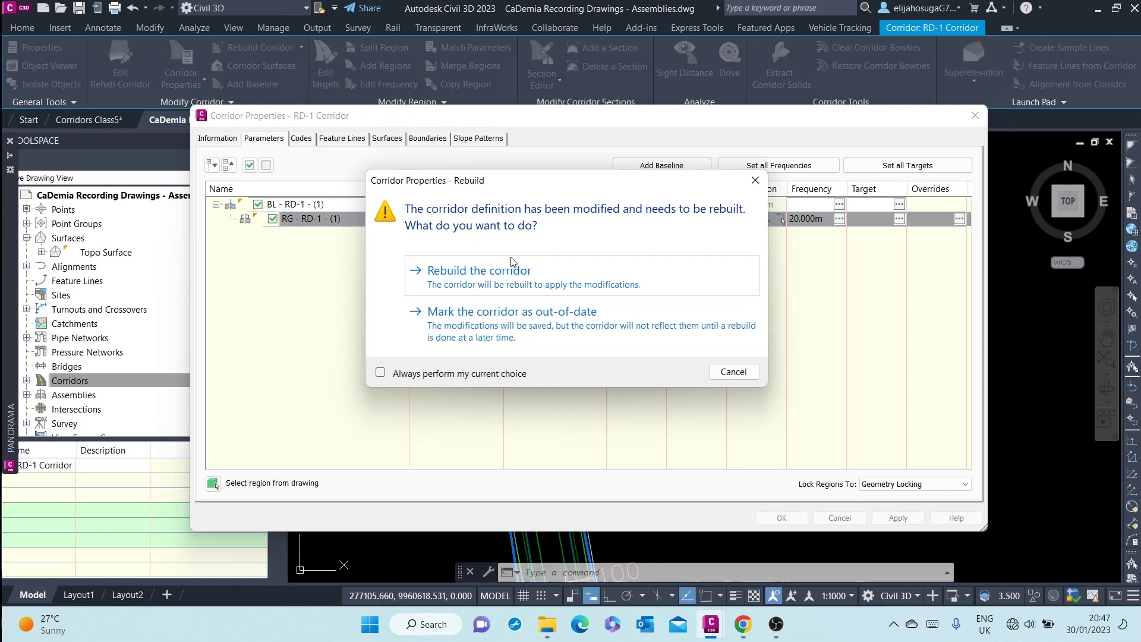
{"action": "left_click", "coordinate": [494, 281]}
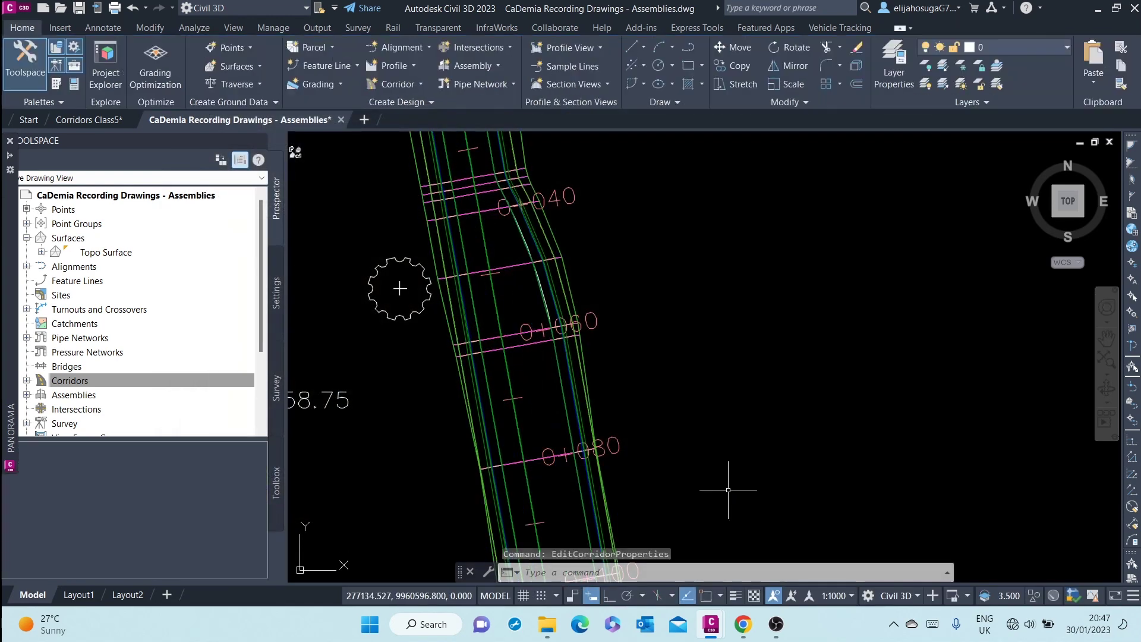
{"action": "scroll", "coordinate": [518, 279], "scroll_direction": "down", "scroll_amount": 5}
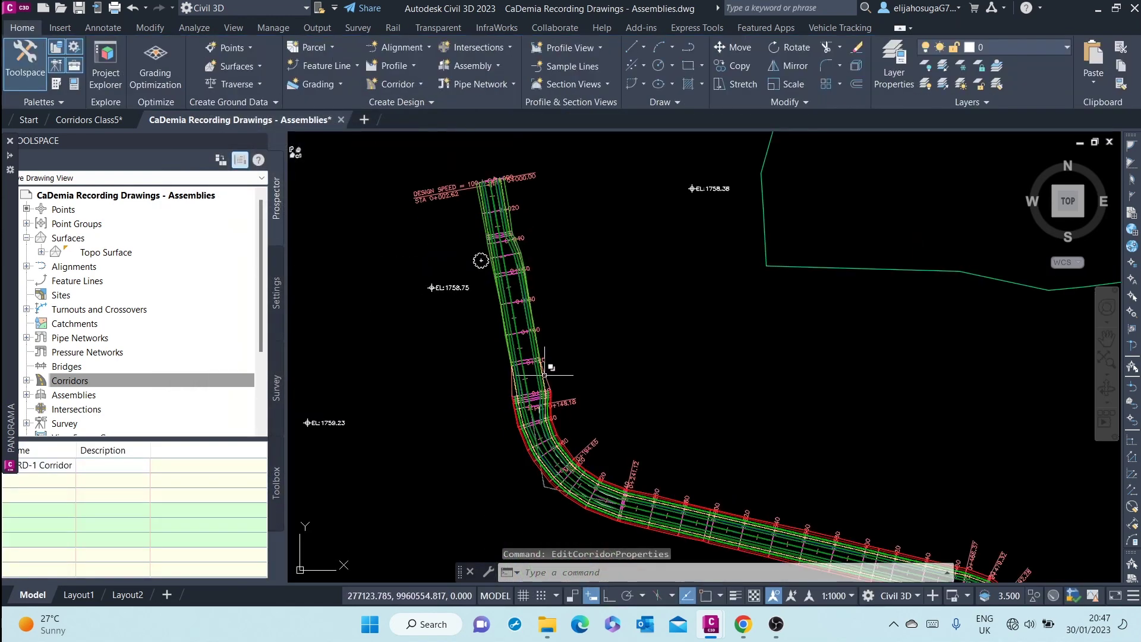
{"action": "scroll", "coordinate": [524, 401], "scroll_direction": "up", "scroll_amount": 5}
{"action": "scroll", "coordinate": [523, 401], "scroll_direction": "down", "scroll_amount": 4}
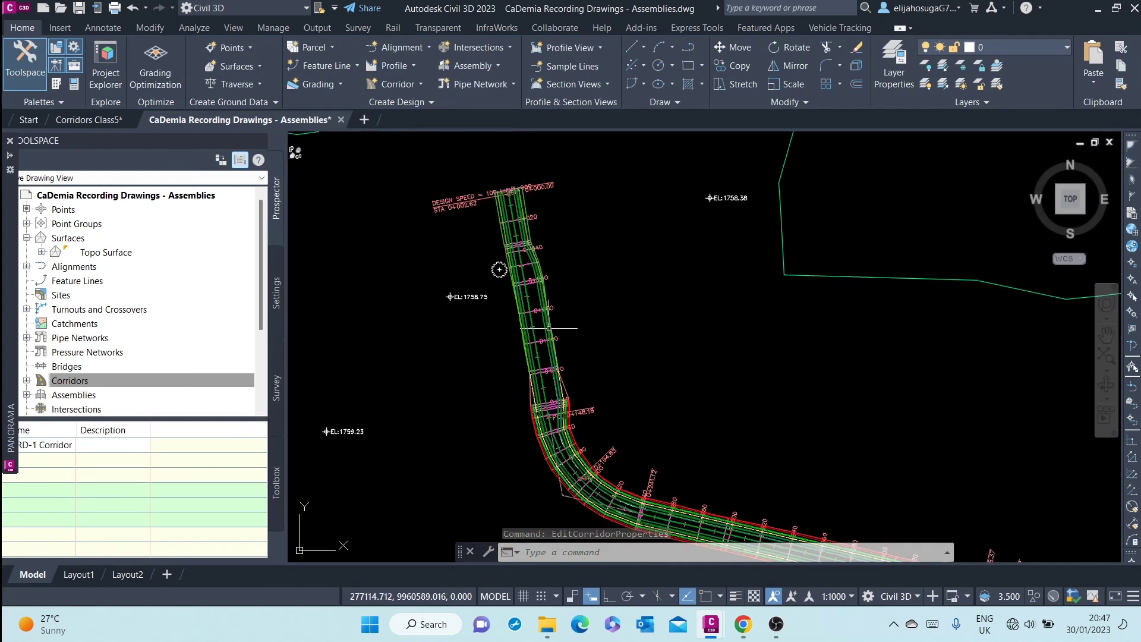
{"action": "scroll", "coordinate": [523, 213], "scroll_direction": "up", "scroll_amount": 5}
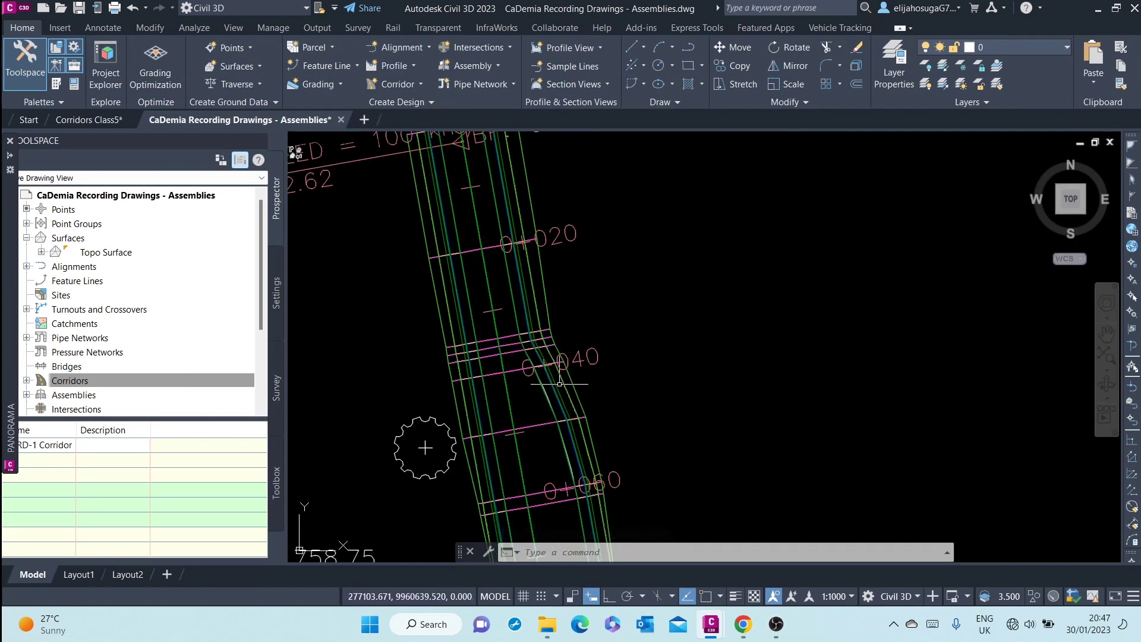
{"action": "scroll", "coordinate": [595, 451], "scroll_direction": "down", "scroll_amount": 5}
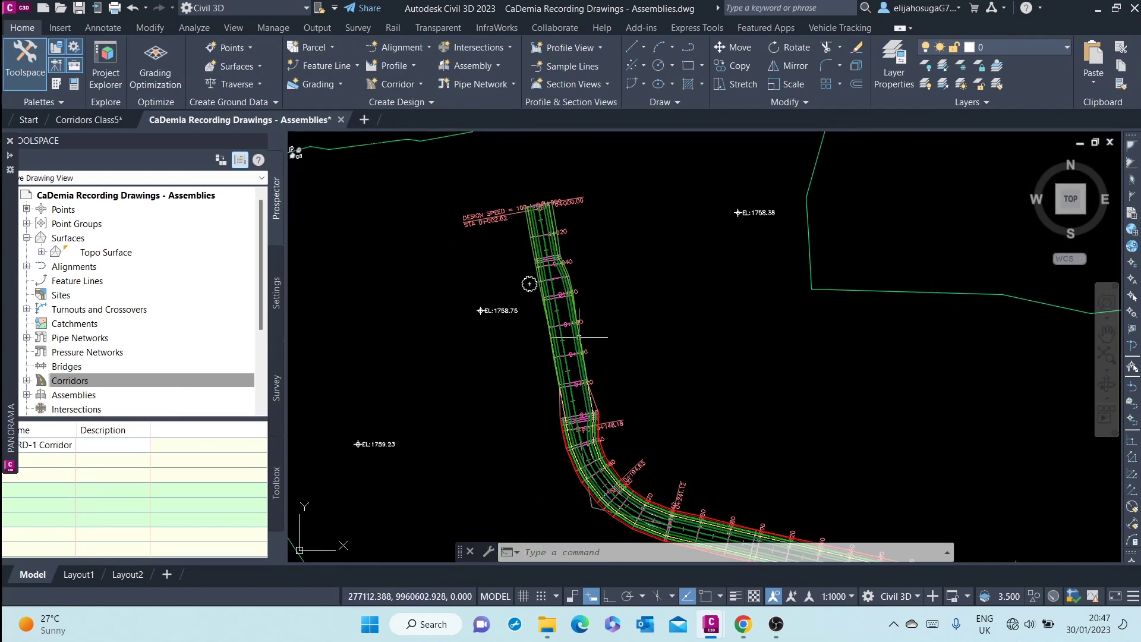
{"action": "scroll", "coordinate": [611, 455], "scroll_direction": "up", "scroll_amount": 5}
{"action": "scroll", "coordinate": [491, 207], "scroll_direction": "down", "scroll_amount": 1}
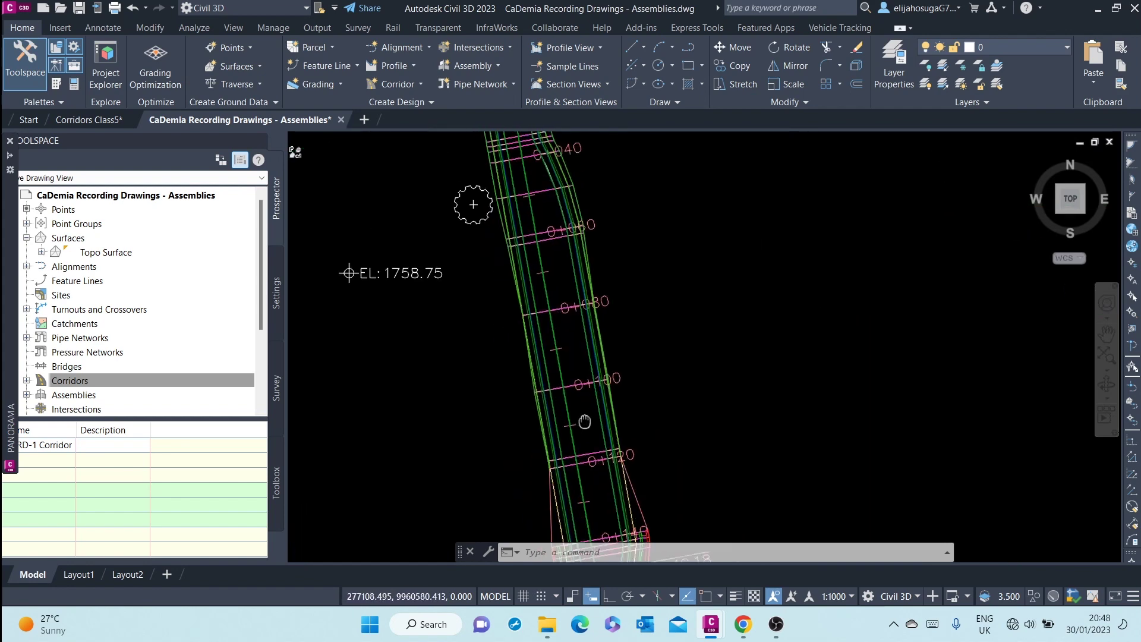
{"action": "scroll", "coordinate": [558, 229], "scroll_direction": "up", "scroll_amount": 4}
{"action": "scroll", "coordinate": [576, 232], "scroll_direction": "down", "scroll_amount": 3}
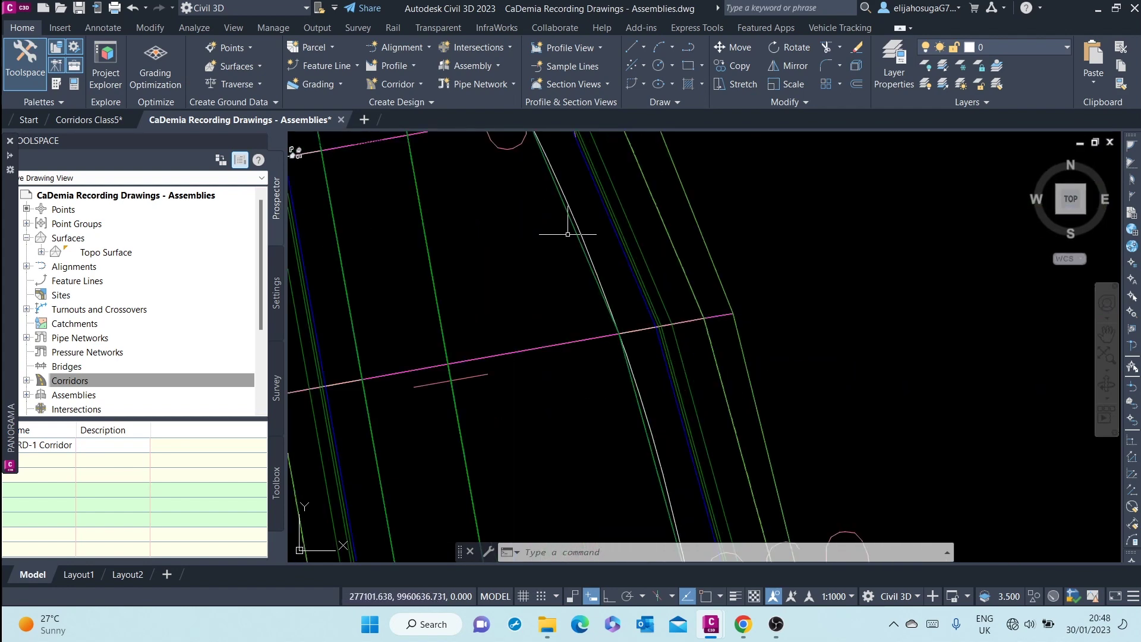
{"action": "scroll", "coordinate": [581, 236], "scroll_direction": "up", "scroll_amount": 5}
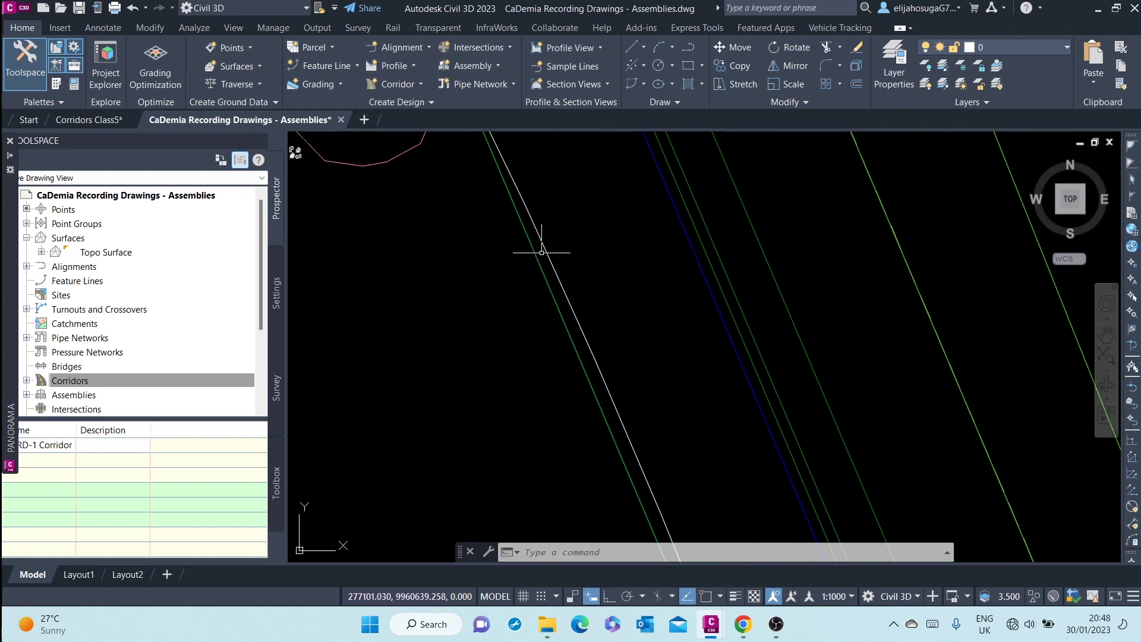
{"action": "mouse_move", "coordinate": [532, 250]}
{"action": "scroll", "coordinate": [542, 243], "scroll_direction": "down", "scroll_amount": 4}
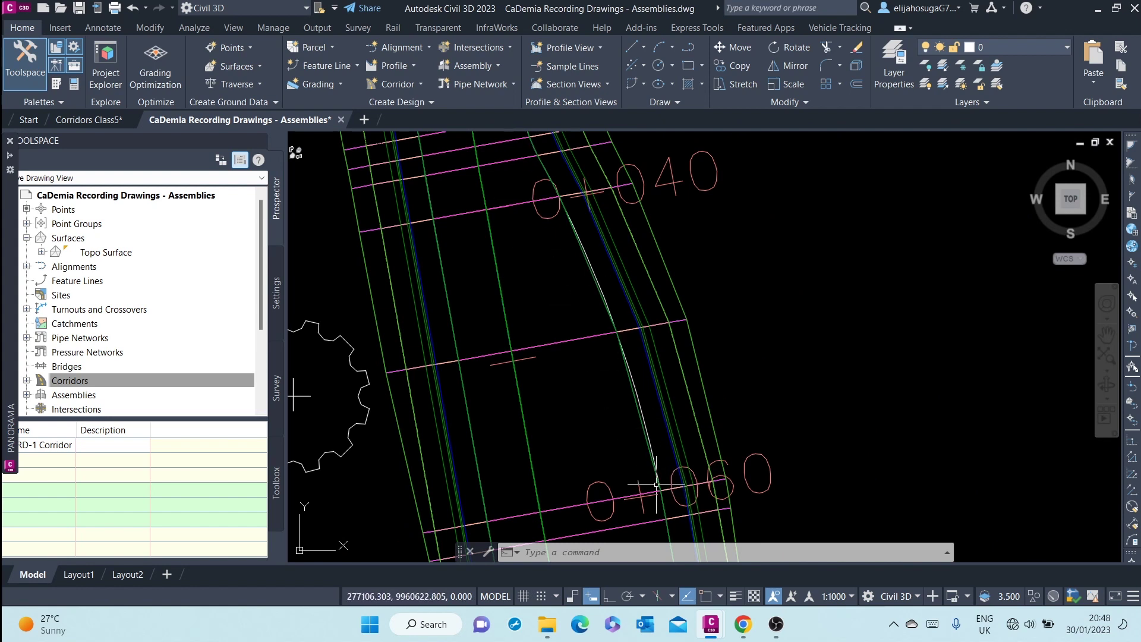
{"action": "middle_click_drag", "start_coordinate": [590, 307], "coordinate": [593, 375]}
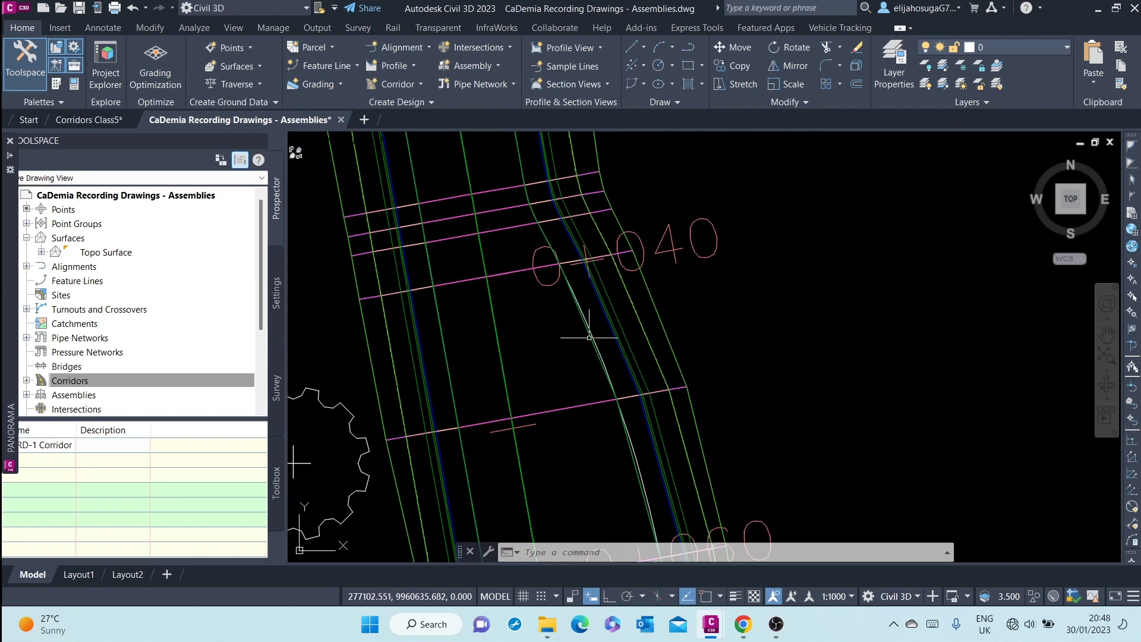
{"action": "scroll", "coordinate": [588, 323], "scroll_direction": "down", "scroll_amount": 3}
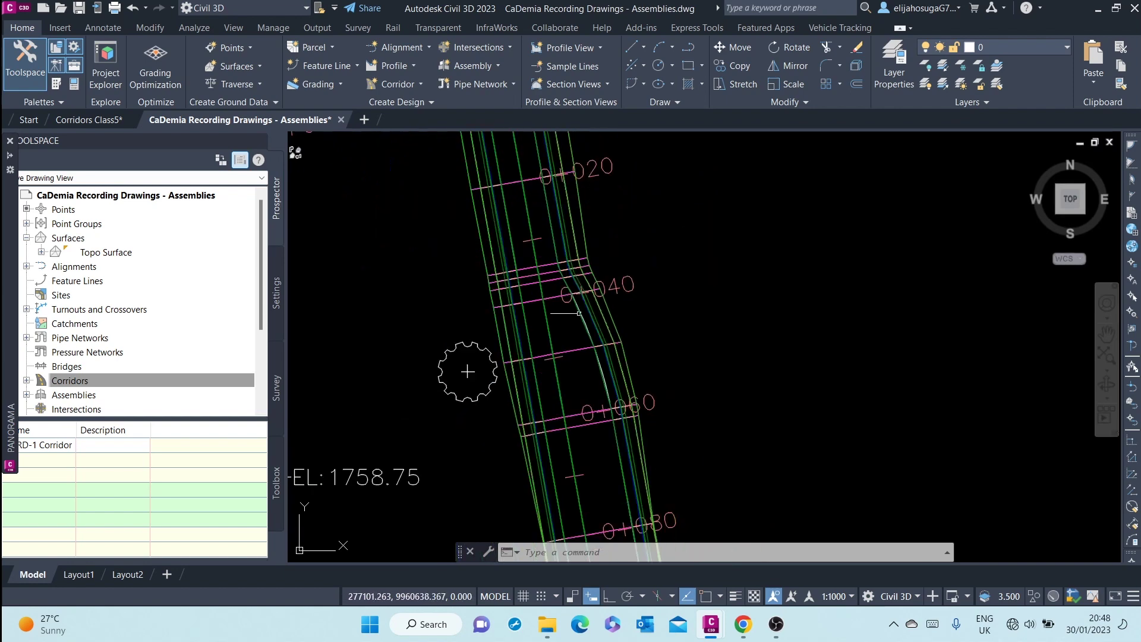
Step: Pick RD-1 Corridor near station 0+020 and open its Corridor Properties
{"action": "left_click", "coordinate": [511, 220]}
{"action": "left_click", "coordinate": [567, 273]}
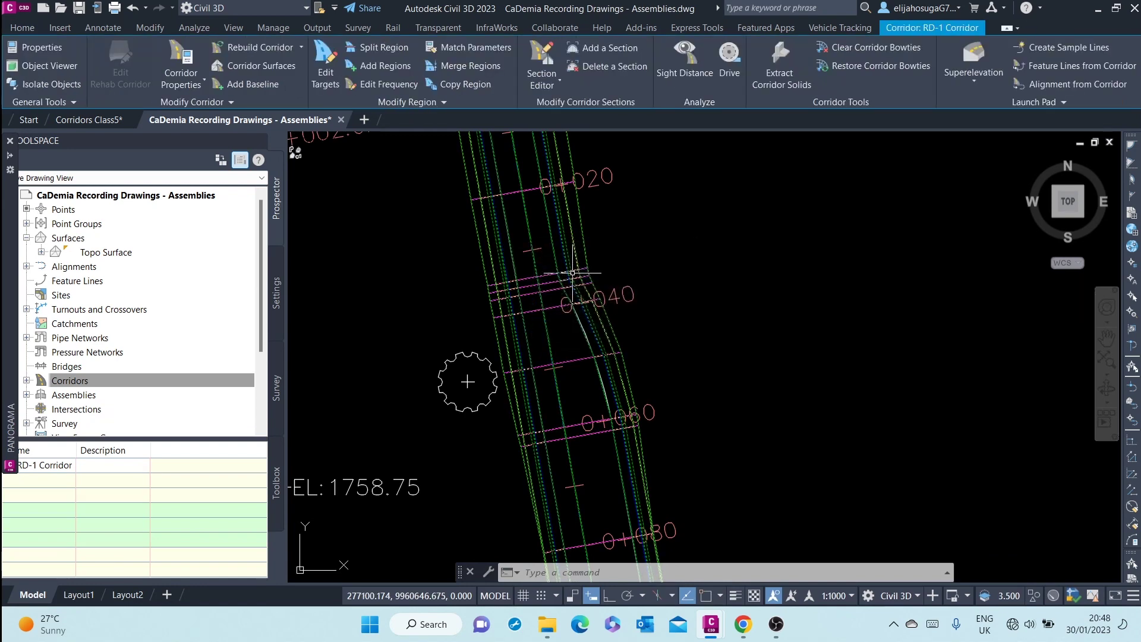
{"action": "right_click", "coordinate": [574, 269]}
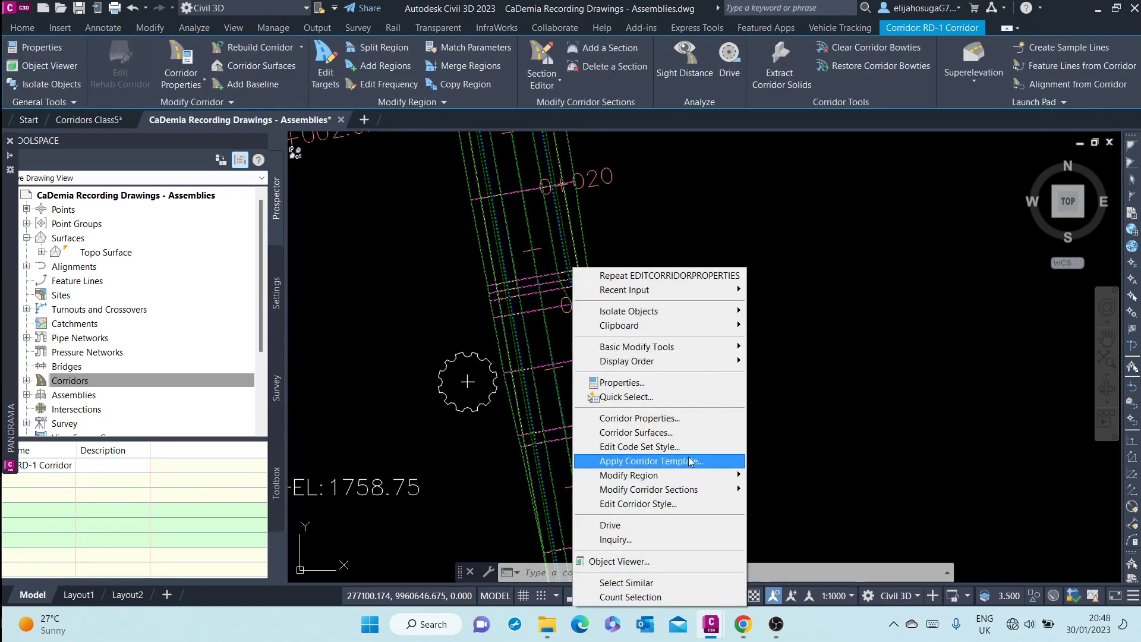
{"action": "left_click", "coordinate": [660, 419]}
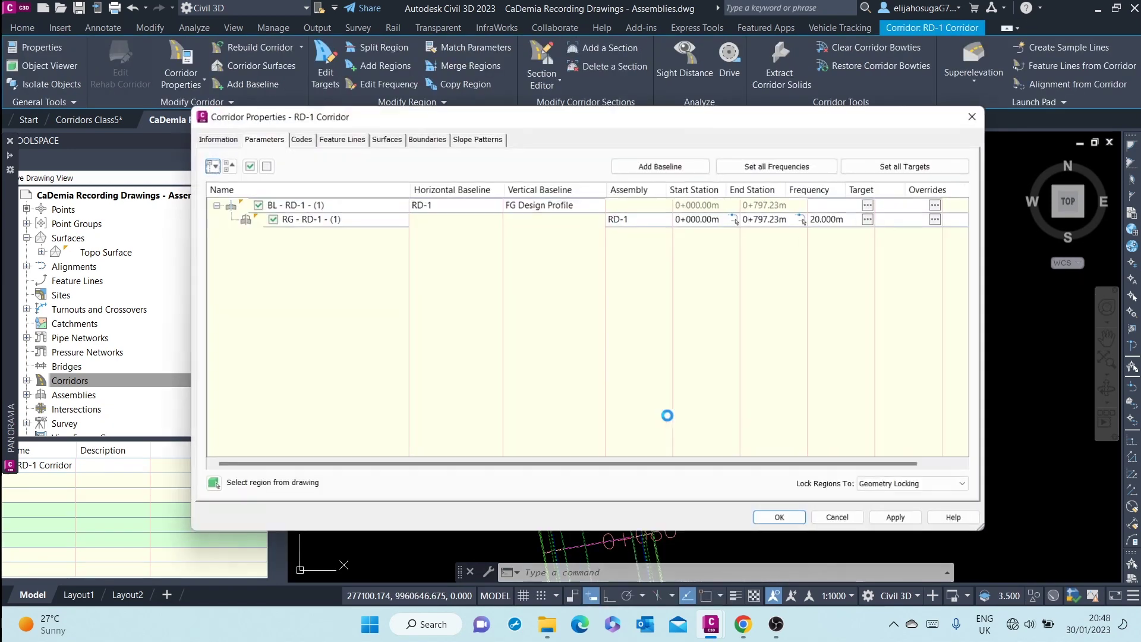
Step: Set region RG - RD-1 - (1) to add assemblies along offset targets at an increment, curve increment 2
{"action": "left_click", "coordinate": [839, 219]}
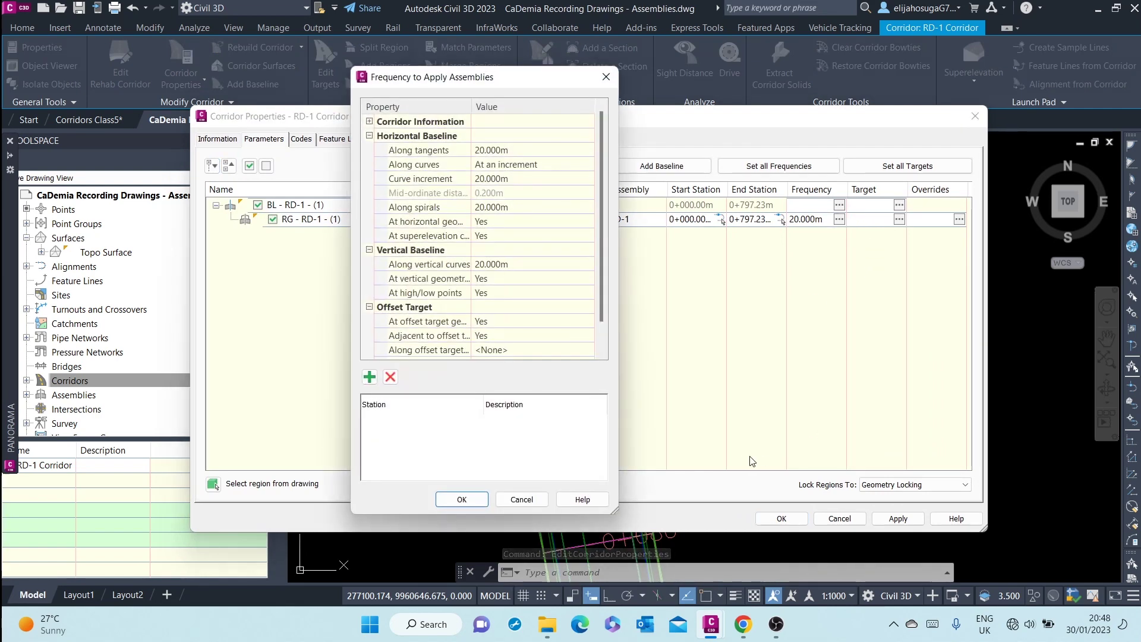
{"action": "left_click_drag", "start_coordinate": [523, 81], "coordinate": [613, 79]}
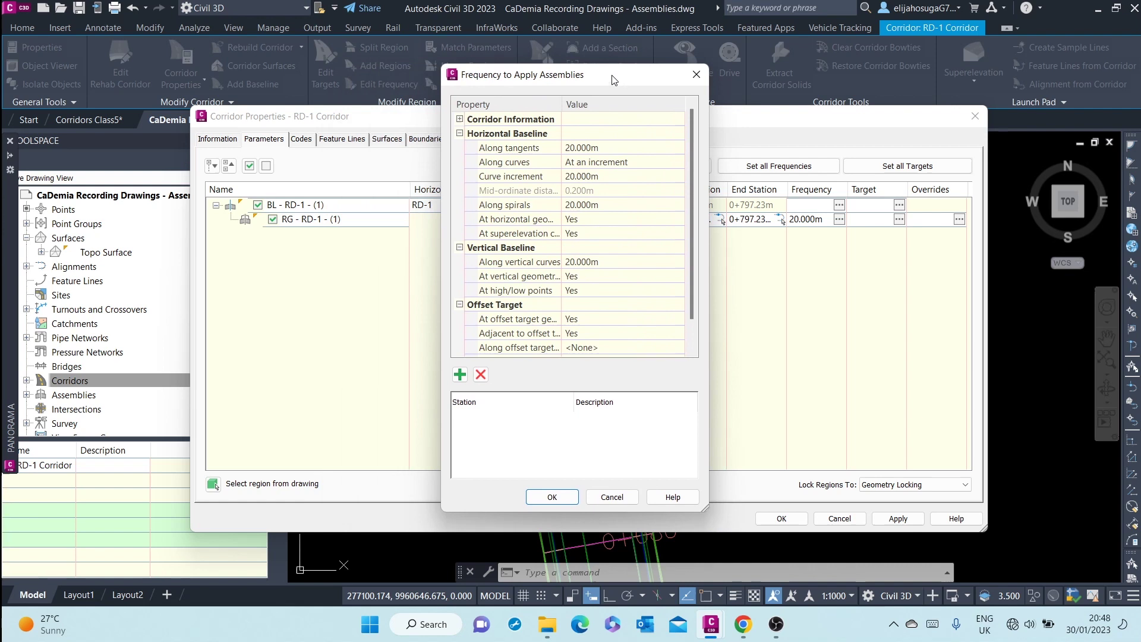
{"action": "scroll", "coordinate": [576, 195], "scroll_direction": "down", "scroll_amount": 1}
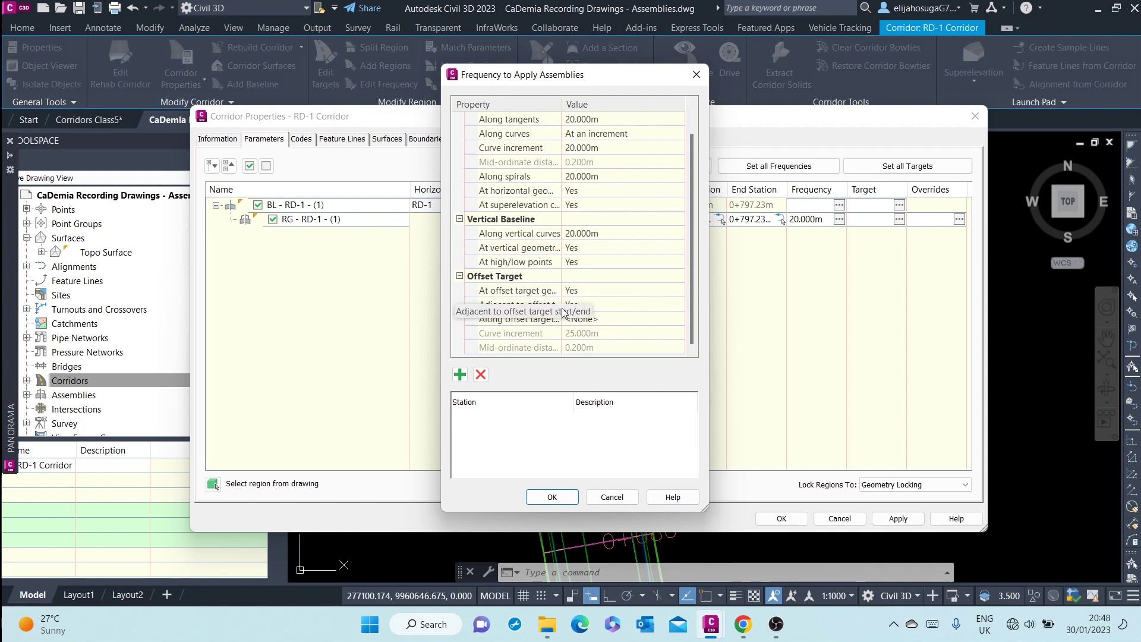
{"action": "scroll", "coordinate": [581, 331], "scroll_direction": "up", "scroll_amount": 1}
{"action": "scroll", "coordinate": [586, 327], "scroll_direction": "down", "scroll_amount": 1}
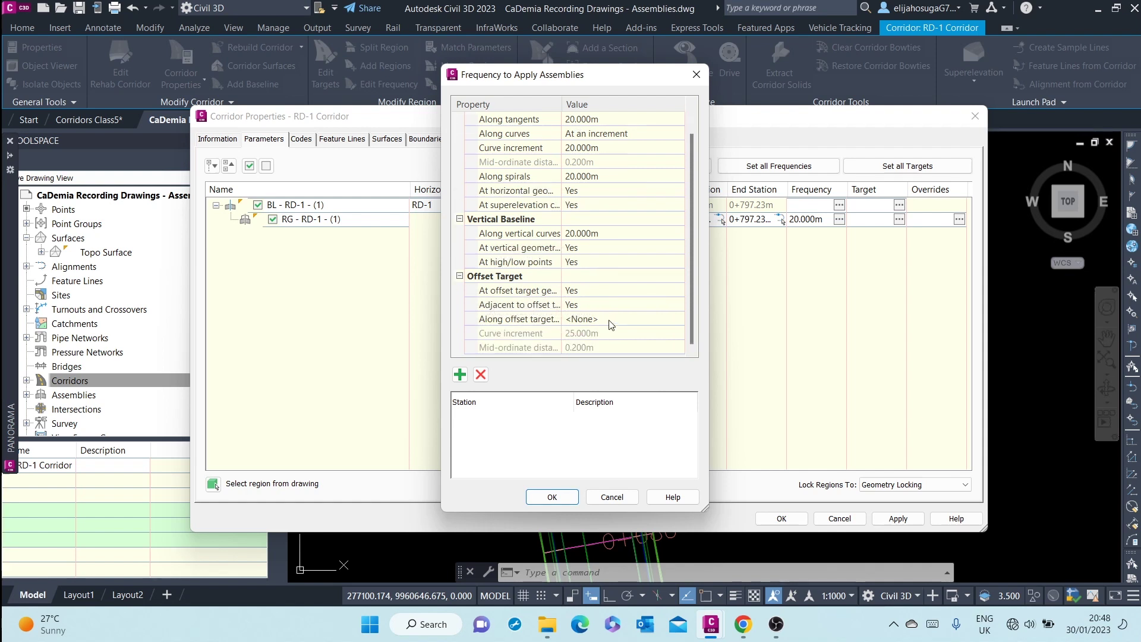
{"action": "left_click", "coordinate": [610, 321]}
{"action": "left_click", "coordinate": [610, 322]}
{"action": "left_click", "coordinate": [606, 344]}
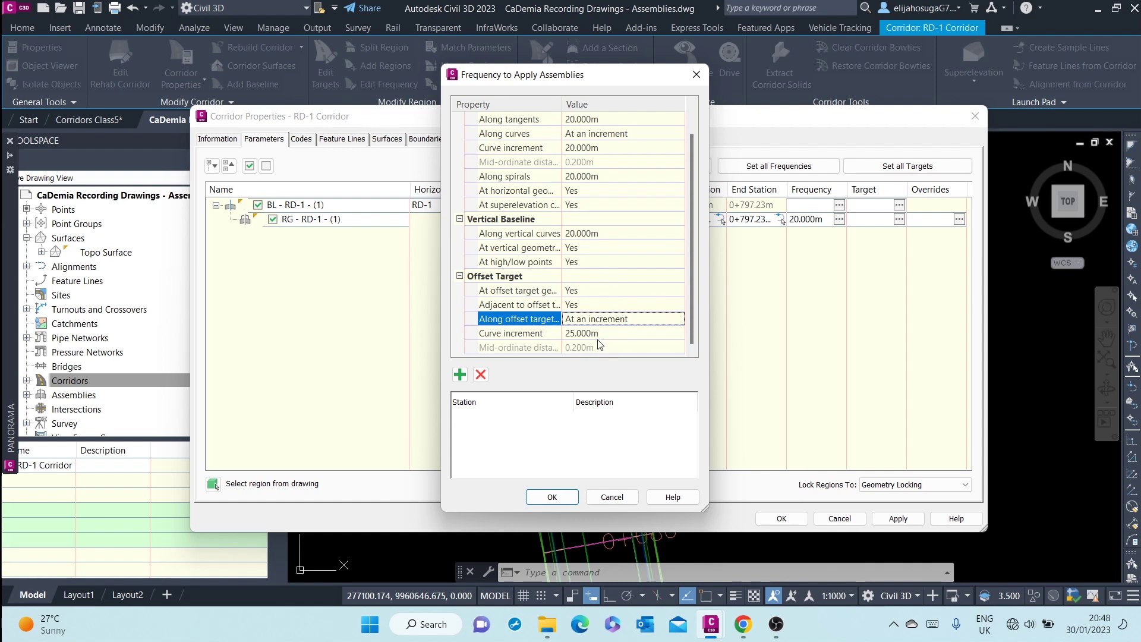
{"action": "left_click", "coordinate": [598, 333]}
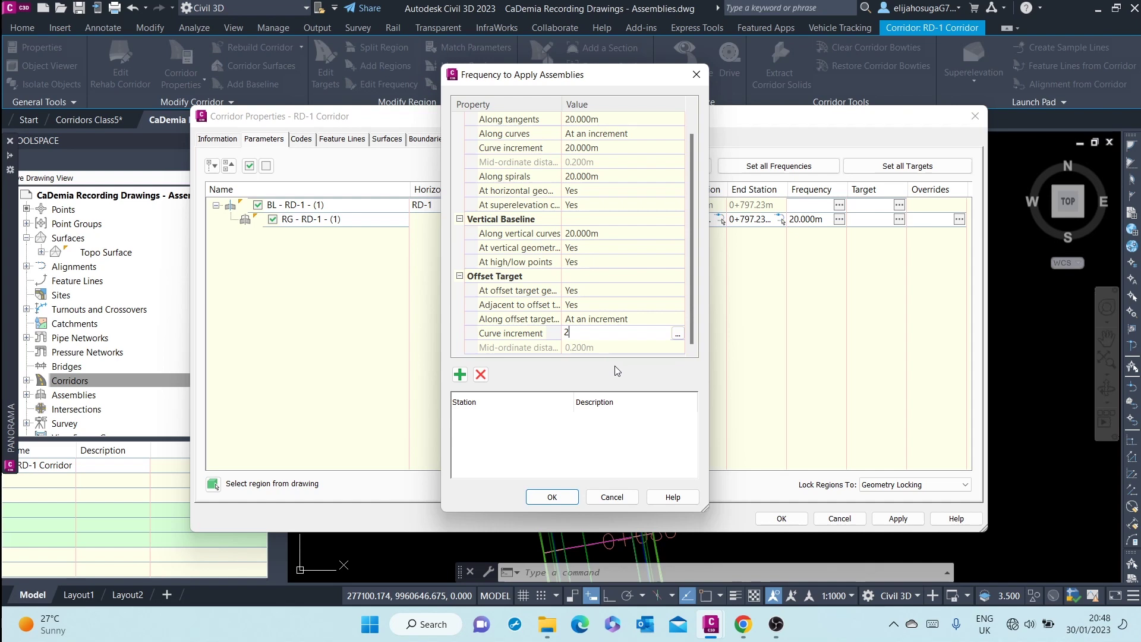
Step: Confirm and apply the new frequency, then rebuild the RD-1 corridor
{"action": "left_click", "coordinate": [551, 498]}
{"action": "left_click", "coordinate": [902, 523]}
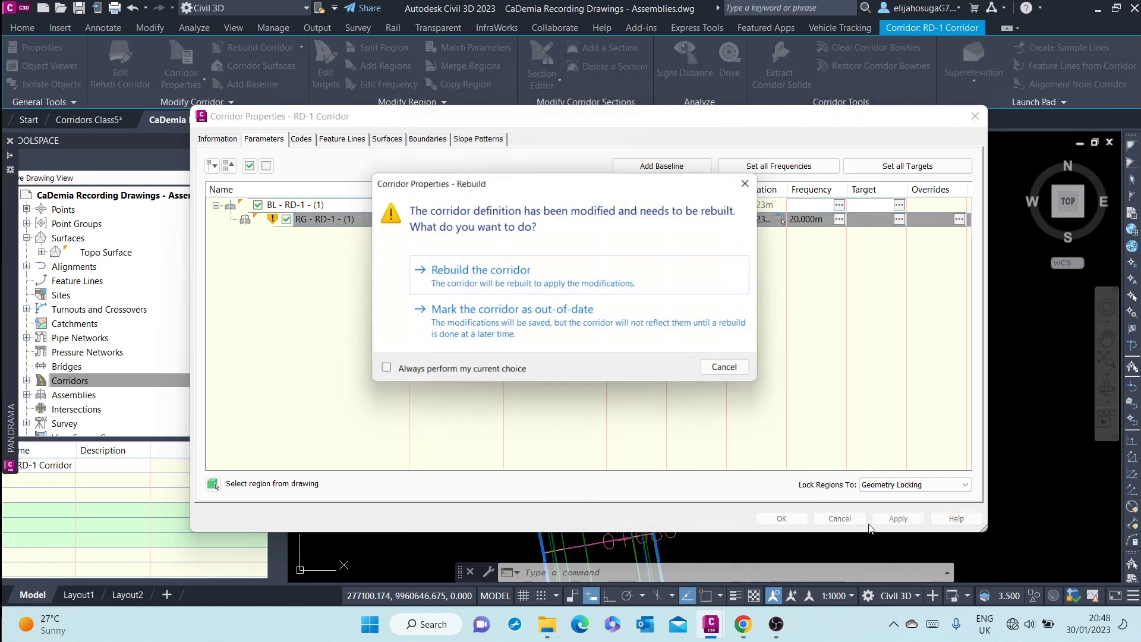
{"action": "left_click", "coordinate": [534, 287]}
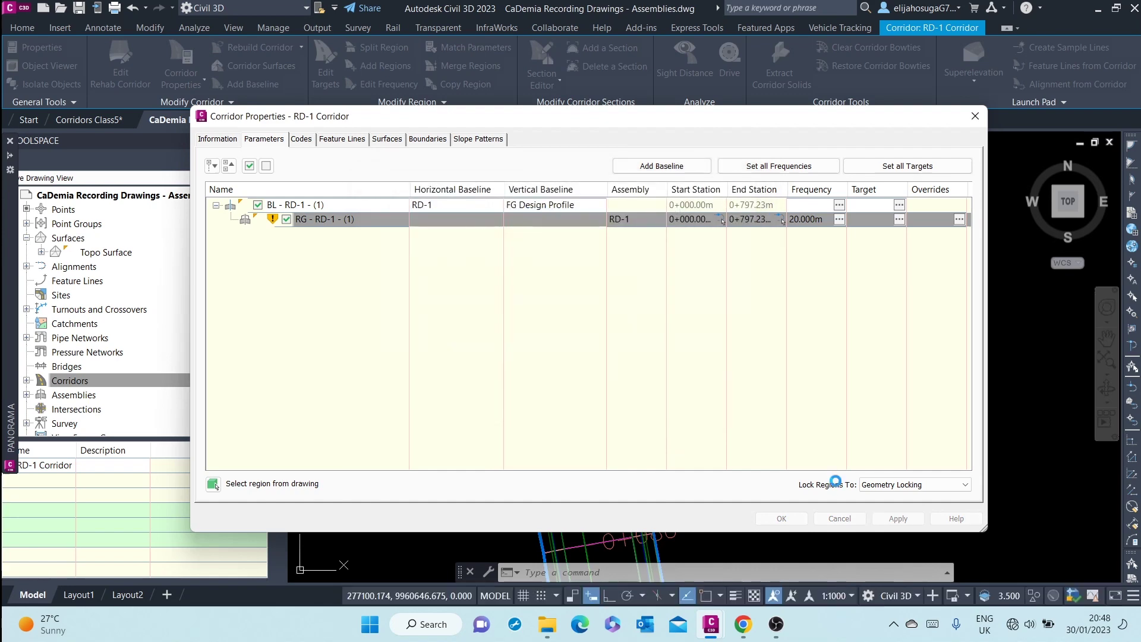
Step: Close Corridor Properties and inspect the denser assembly sections around station 0+040
{"action": "left_click", "coordinate": [781, 518]}
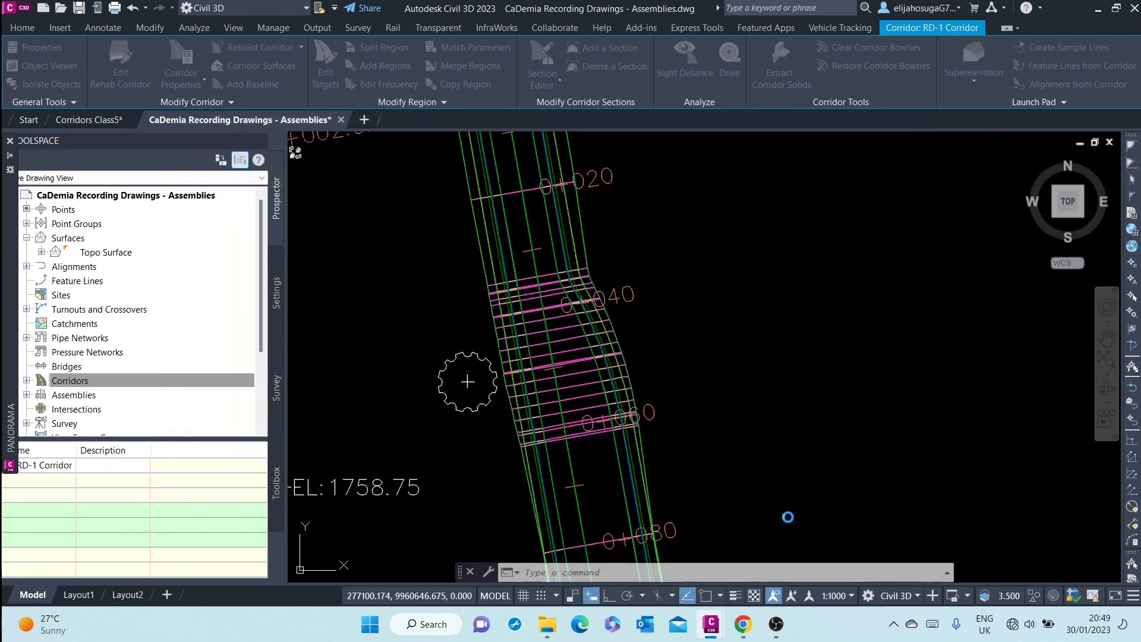
{"action": "scroll", "coordinate": [579, 291], "scroll_direction": "up", "scroll_amount": 3}
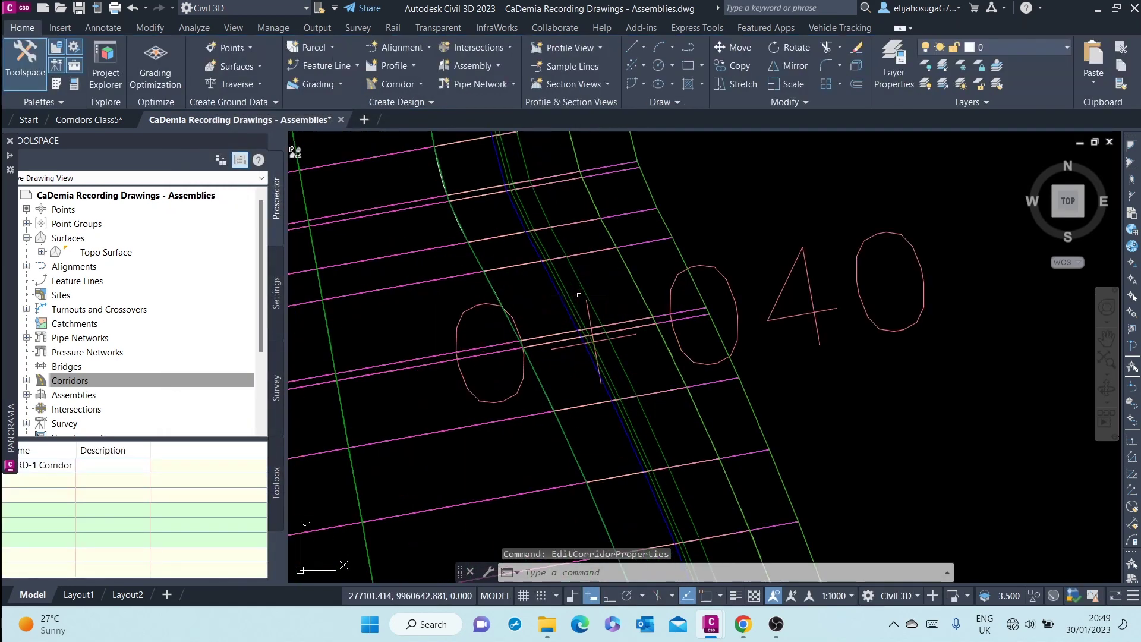
{"action": "scroll", "coordinate": [560, 265], "scroll_direction": "down", "scroll_amount": 3}
{"action": "scroll", "coordinate": [561, 261], "scroll_direction": "down", "scroll_amount": 3}
{"action": "middle_click_drag", "start_coordinate": [560, 261], "coordinate": [547, 279]}
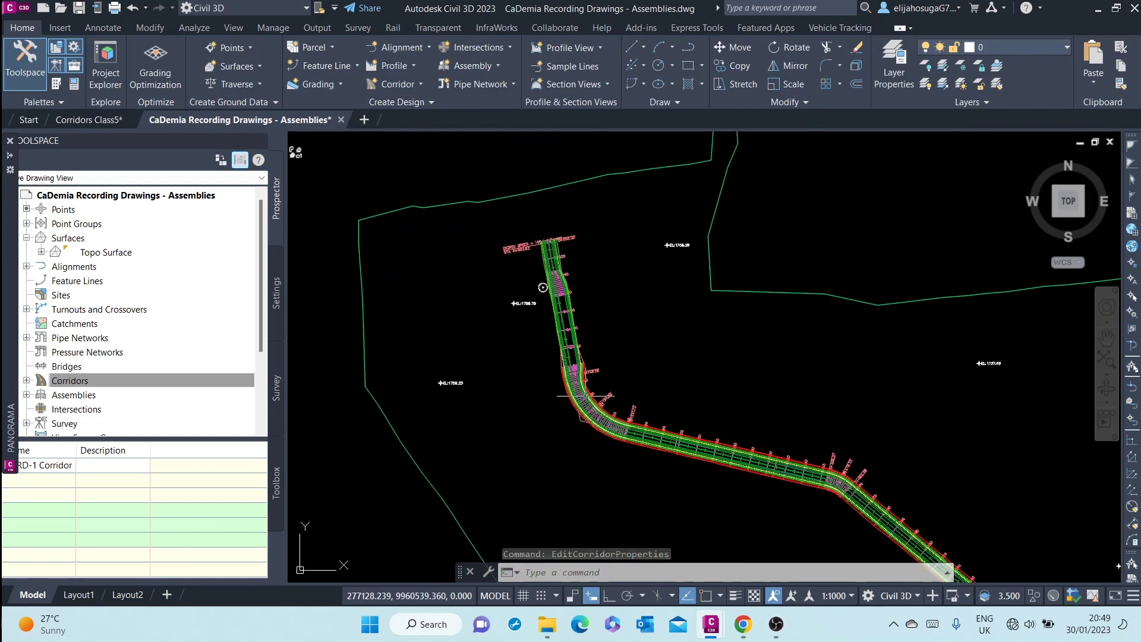
{"action": "scroll", "coordinate": [559, 347], "scroll_direction": "up", "scroll_amount": 5}
{"action": "scroll", "coordinate": [573, 338], "scroll_direction": "up", "scroll_amount": 3}
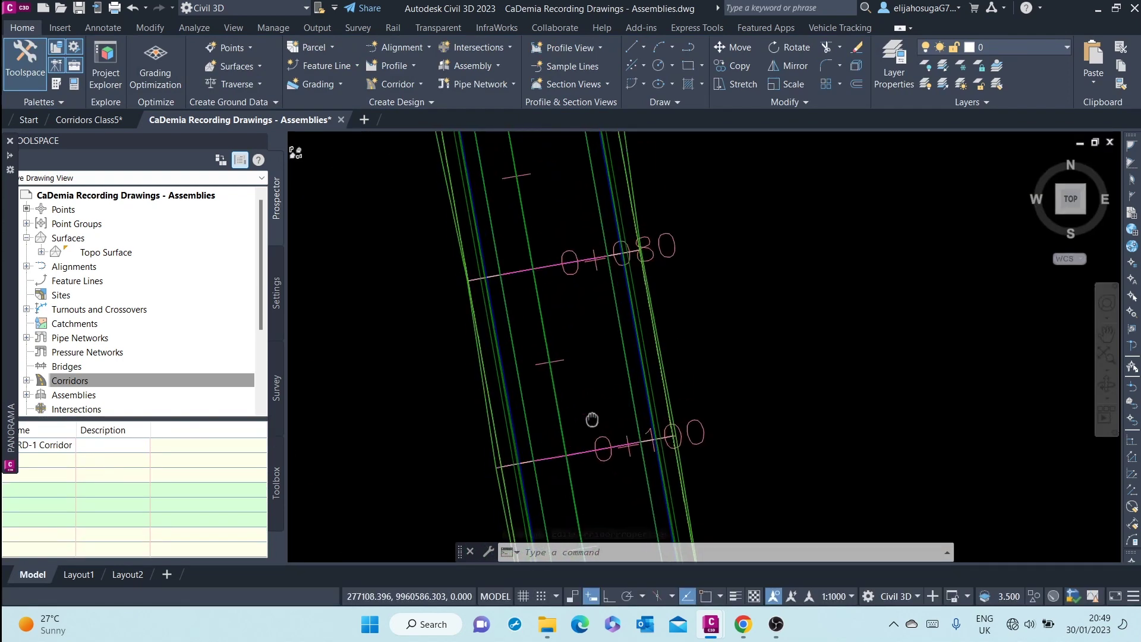
{"action": "scroll", "coordinate": [589, 356], "scroll_direction": "down", "scroll_amount": 3}
{"action": "middle_click_drag", "start_coordinate": [603, 250], "coordinate": [566, 305]}
{"action": "scroll", "coordinate": [566, 305], "scroll_direction": "up", "scroll_amount": 8}
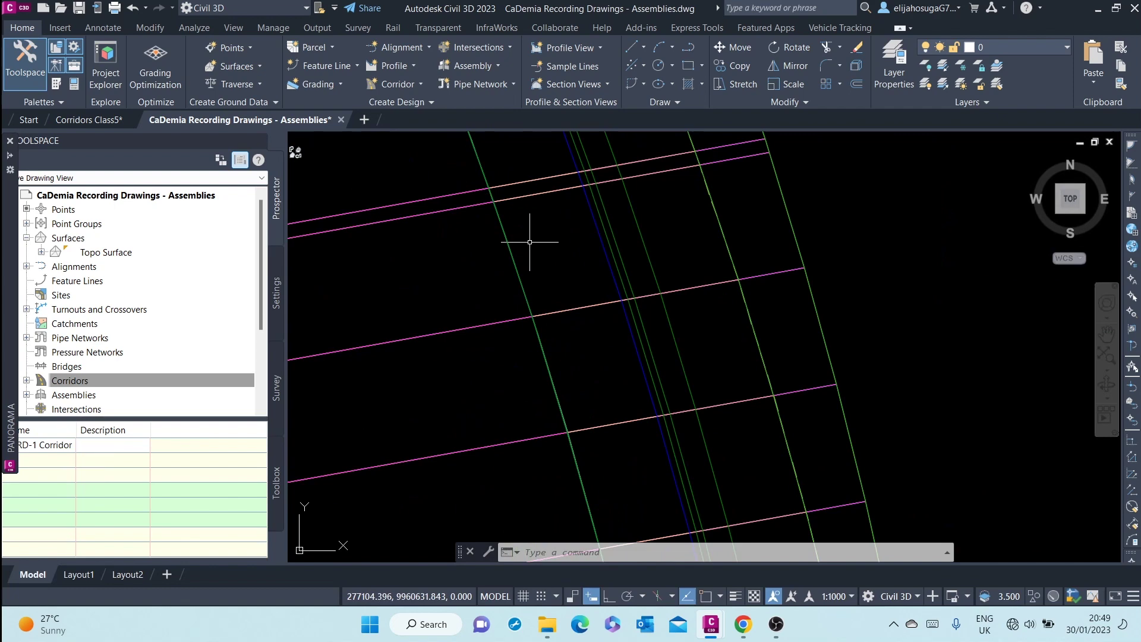
{"action": "scroll", "coordinate": [580, 281], "scroll_direction": "down", "scroll_amount": 4}
{"action": "scroll", "coordinate": [553, 220], "scroll_direction": "up", "scroll_amount": 6}
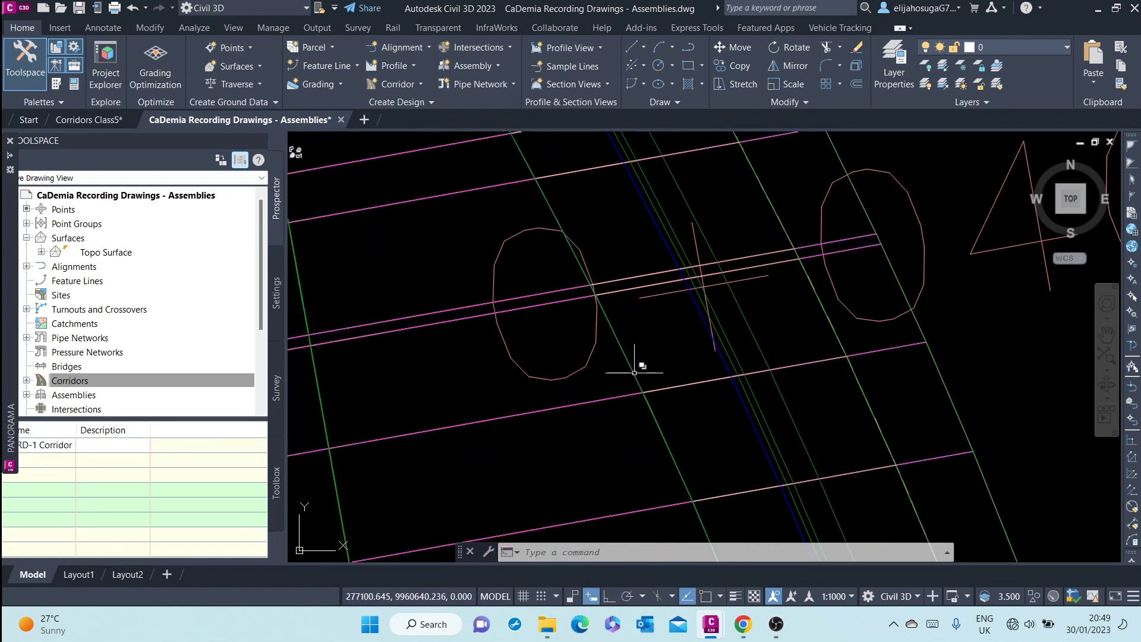
{"action": "mouse_move", "coordinate": [634, 372]}
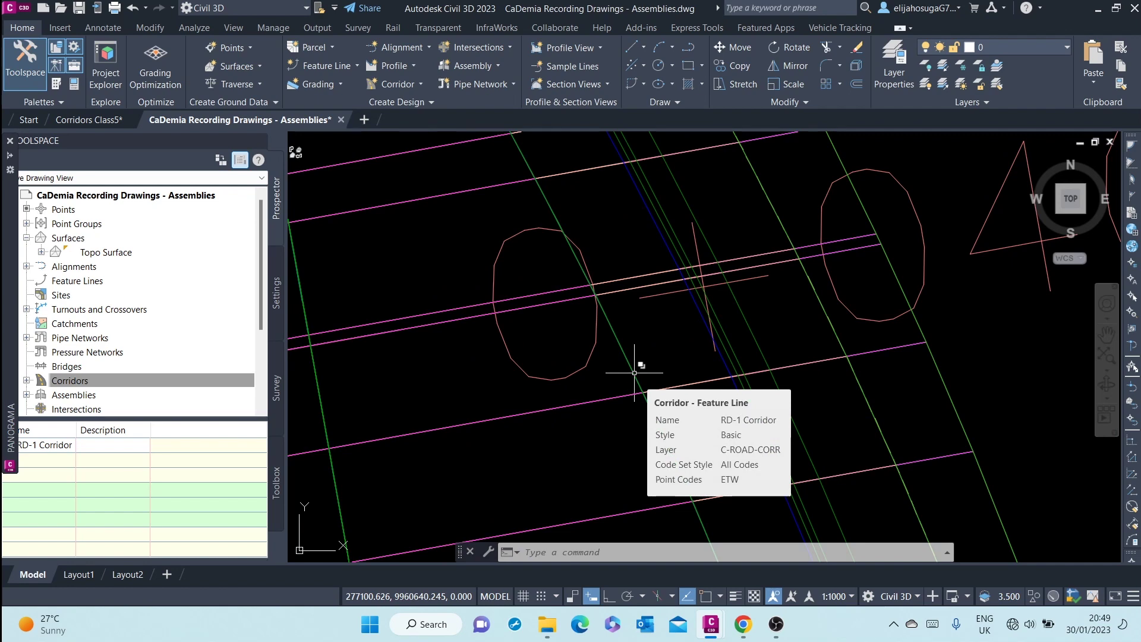